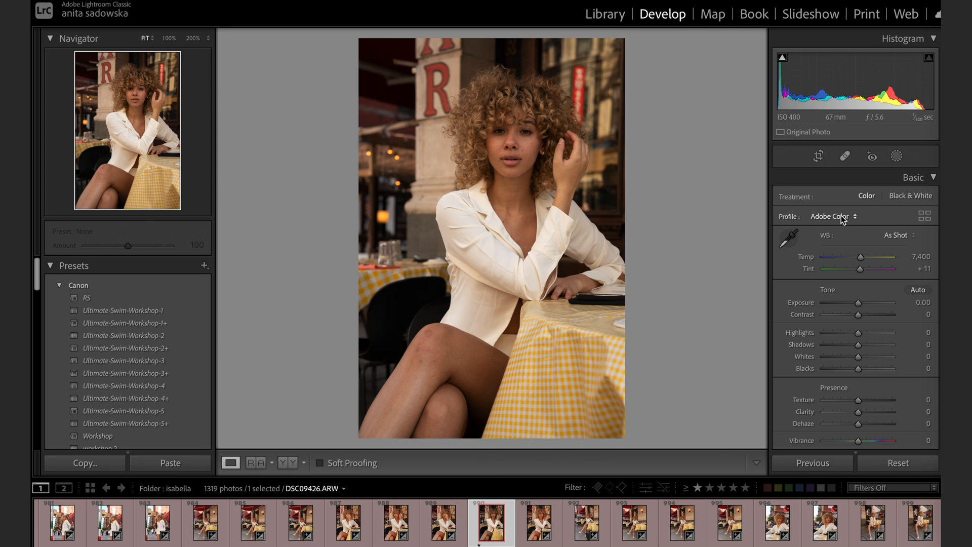
# Apply the Camera ST profile to the portrait from the profile browser.
pyautogui.click(842, 216)
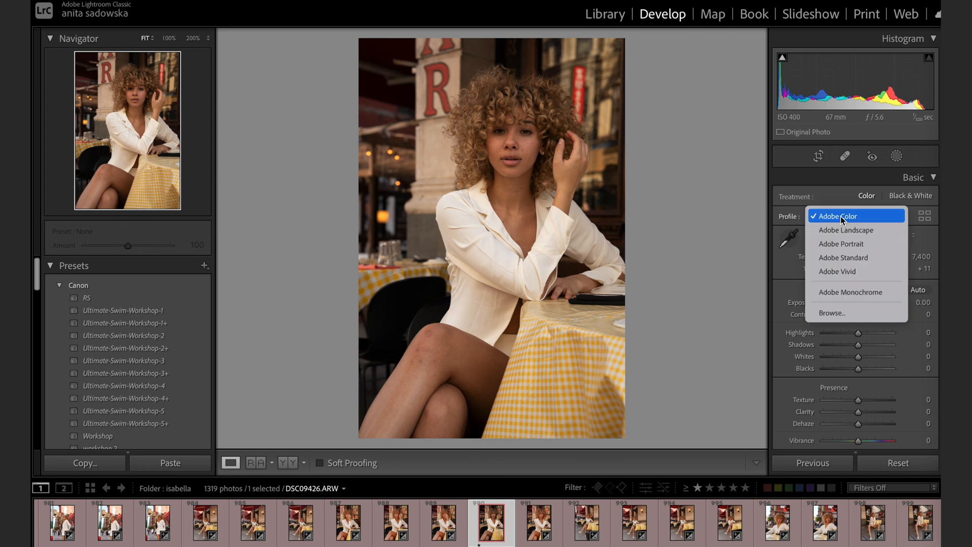
pyautogui.click(863, 312)
pyautogui.scroll(-1, 814, 294)
pyautogui.scroll(-2, 813, 294)
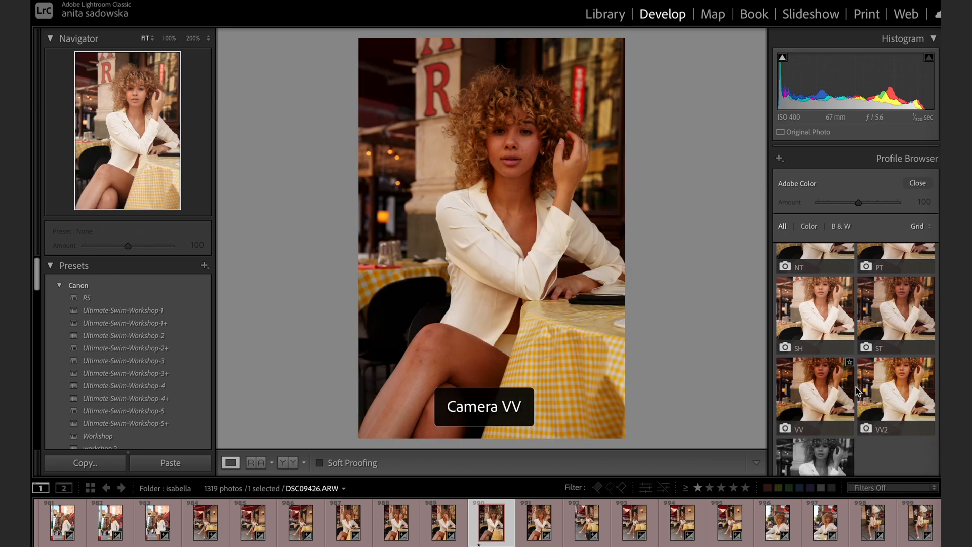
pyautogui.click(889, 318)
pyautogui.click(918, 183)
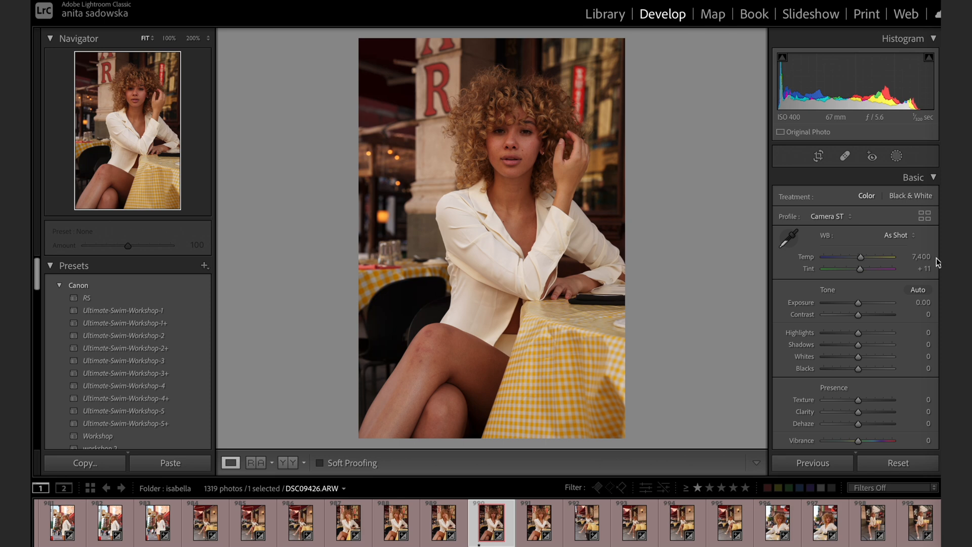
# Set the white balance to Temp 6,634 and Tint -4, and compare the photo with its original.
pyautogui.moveTo(862, 260); pyautogui.dragTo(858, 268)
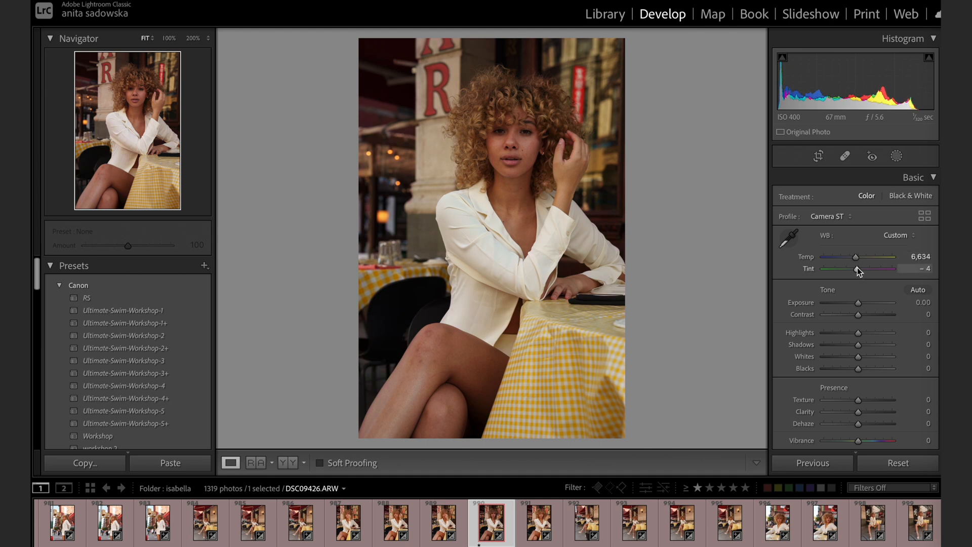
pyautogui.press('\\')
pyautogui.press('\\')
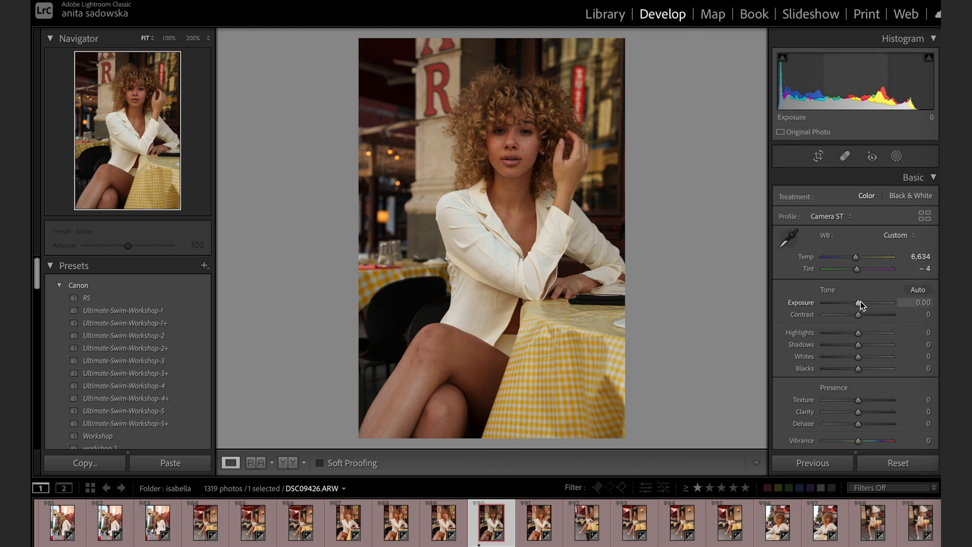
# Set Exposure to +0.50, Highlights to -41, Whites to -48 and Dehaze to +16.
pyautogui.moveTo(861, 302); pyautogui.dragTo(862, 302)
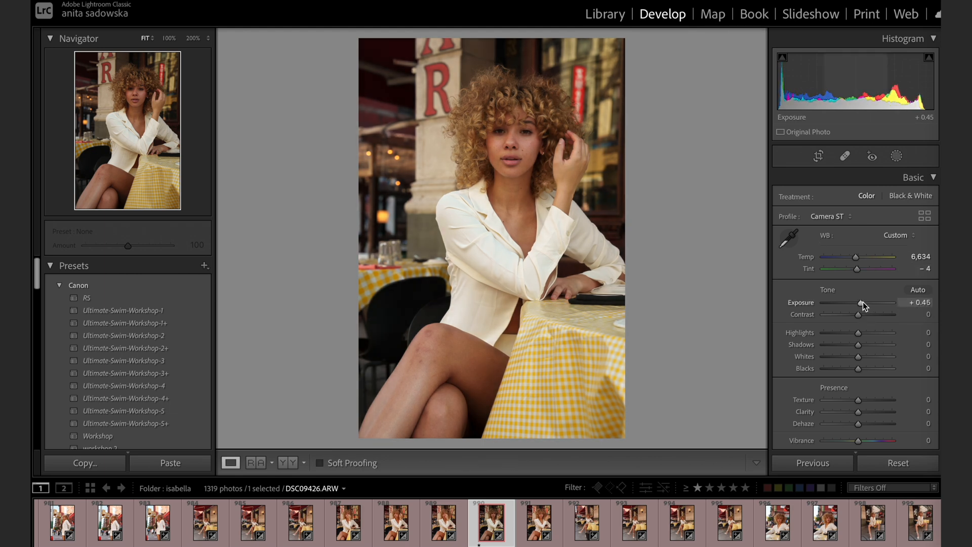
pyautogui.moveTo(858, 333); pyautogui.dragTo(862, 301)
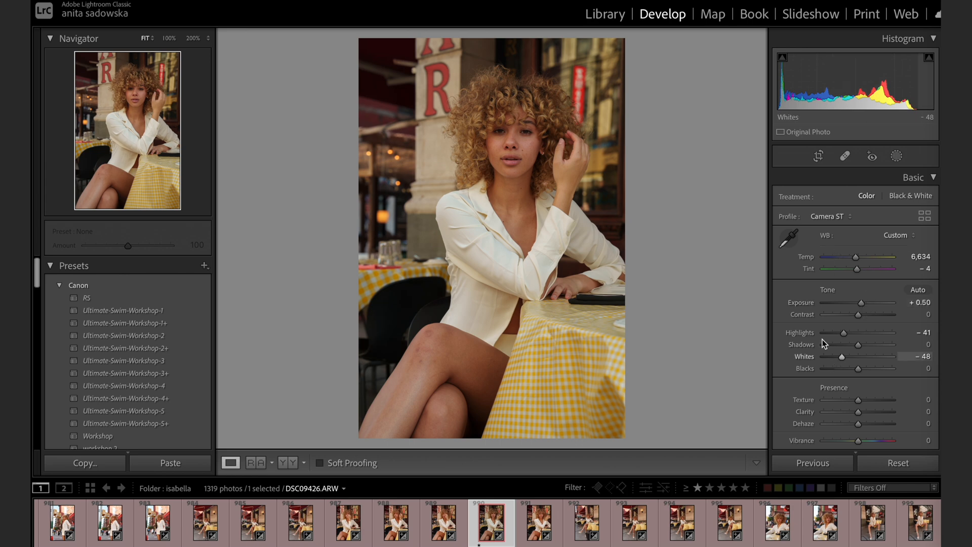
pyautogui.scroll(-2, 844, 381)
pyautogui.moveTo(862, 393); pyautogui.dragTo(865, 393)
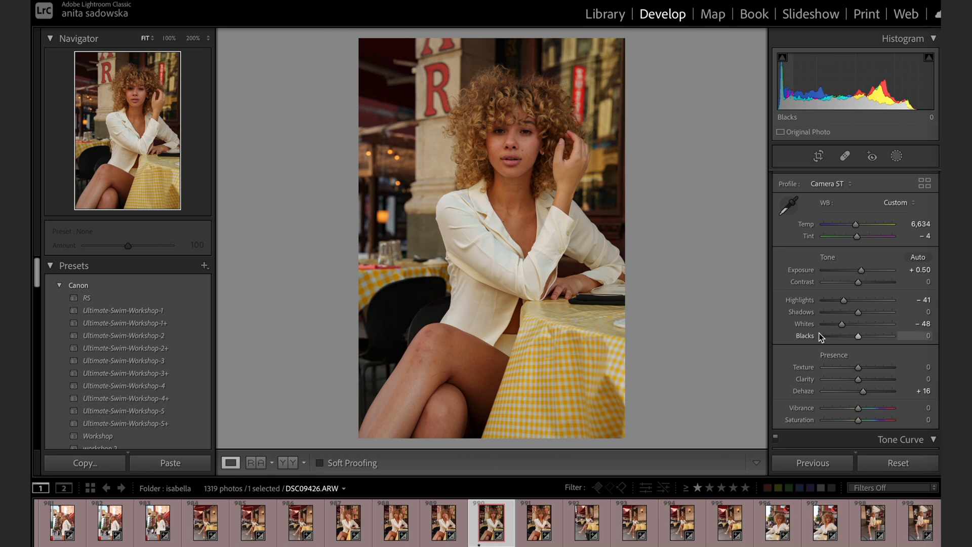
# Adjust the orange hue, set yellow to Hue +18 and Saturation +10, and red to Hue -9 and Saturation +3.
pyautogui.scroll(-8, 819, 333)
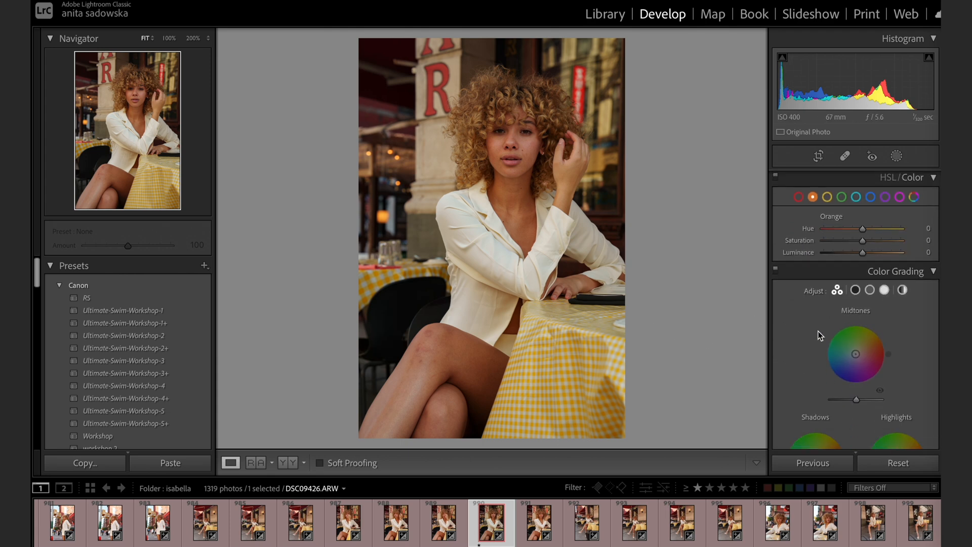
pyautogui.scroll(2, 820, 336)
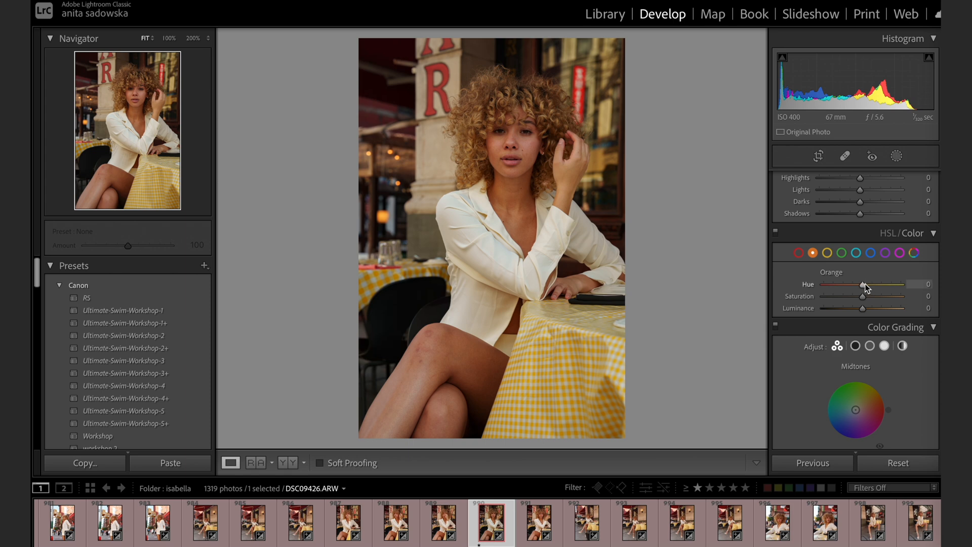
pyautogui.moveTo(859, 283)
pyautogui.mouseDown()
pyautogui.moveTo(866, 295)
pyautogui.moveTo(855, 312)
pyautogui.moveTo(852, 285)
pyautogui.moveTo(867, 285)
pyautogui.mouseUp()
pyautogui.click(827, 253)
pyautogui.moveTo(862, 285)
pyautogui.mouseDown()
pyautogui.moveTo(815, 281)
pyautogui.moveTo(870, 278)
pyautogui.moveTo(873, 298)
pyautogui.moveTo(893, 296)
pyautogui.moveTo(846, 297)
pyautogui.moveTo(870, 296)
pyautogui.mouseUp()
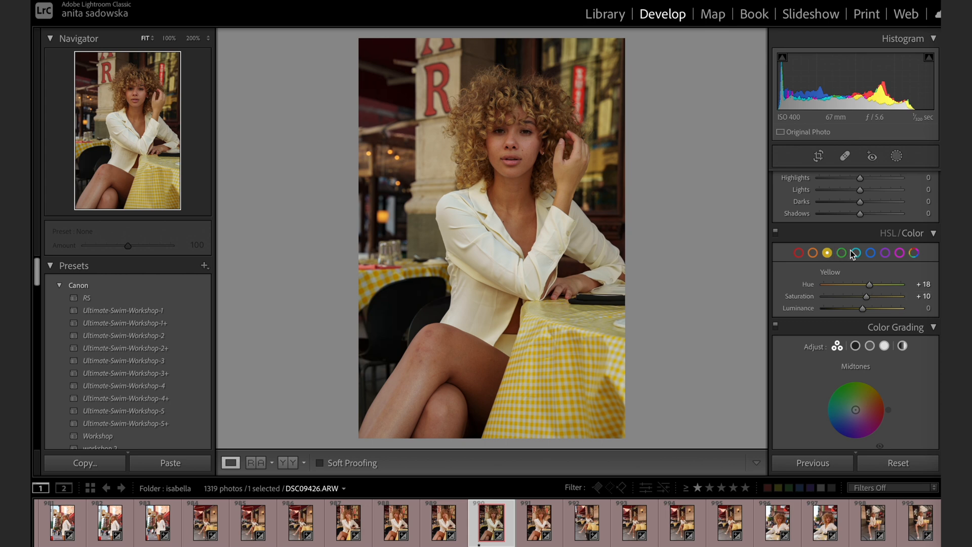
pyautogui.click(799, 253)
pyautogui.moveTo(862, 283)
pyautogui.mouseDown()
pyautogui.moveTo(822, 276)
pyautogui.moveTo(907, 268)
pyautogui.moveTo(813, 279)
pyautogui.moveTo(883, 270)
pyautogui.moveTo(846, 276)
pyautogui.moveTo(874, 281)
pyautogui.moveTo(841, 281)
pyautogui.moveTo(877, 281)
pyautogui.moveTo(859, 279)
pyautogui.moveTo(851, 294)
pyautogui.moveTo(883, 296)
pyautogui.moveTo(865, 295)
pyautogui.mouseUp()
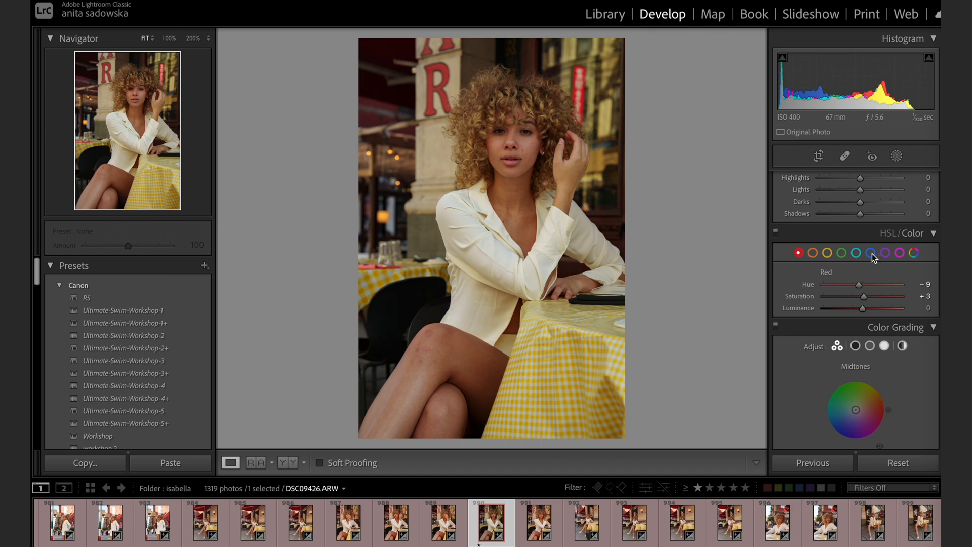
# Shift the Color Grading highlights slightly toward blue and add a subtle tint to the shadows.
pyautogui.scroll(-5, 864, 262)
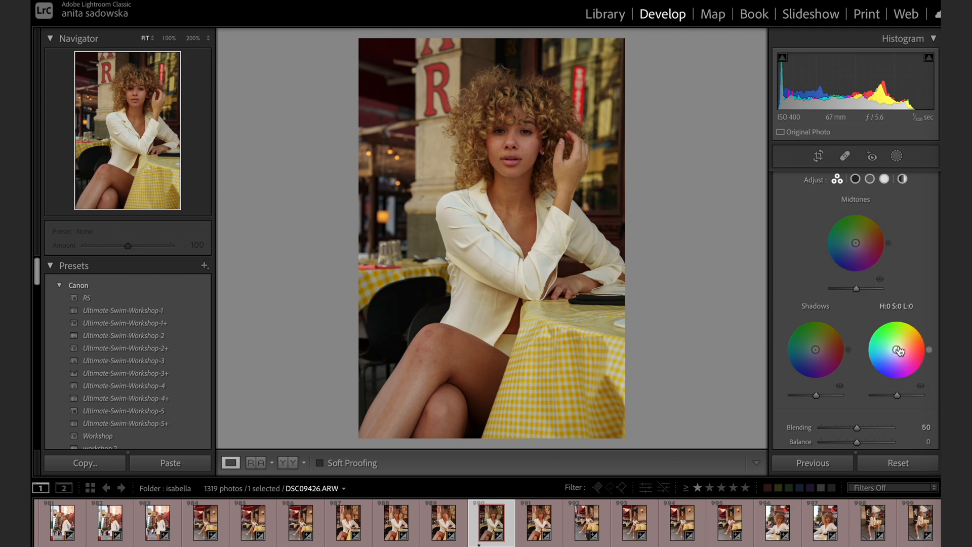
pyautogui.moveTo(896, 350)
pyautogui.mouseDown()
pyautogui.moveTo(905, 338)
pyautogui.moveTo(888, 328)
pyautogui.moveTo(872, 362)
pyautogui.moveTo(892, 353)
pyautogui.mouseUp()
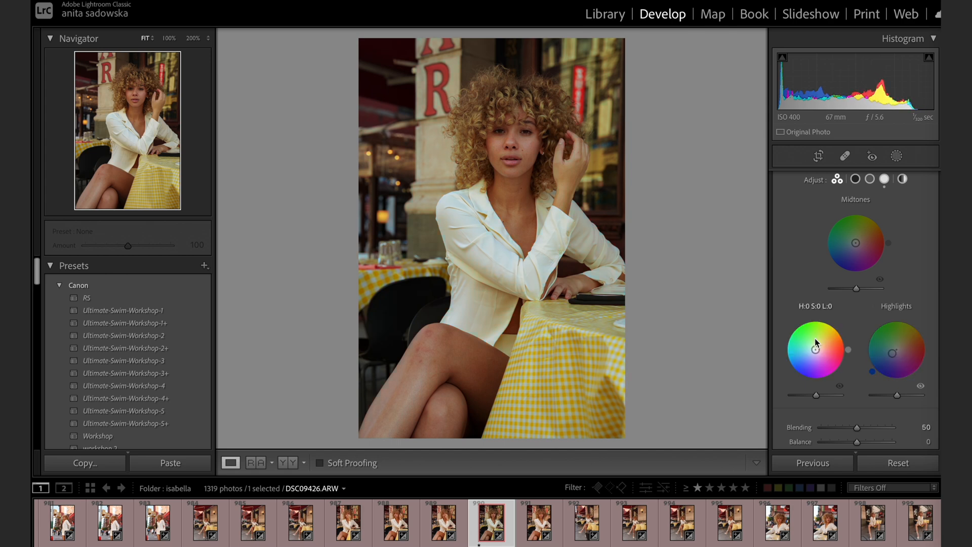
pyautogui.moveTo(816, 351)
pyautogui.mouseDown()
pyautogui.moveTo(821, 332)
pyautogui.moveTo(806, 360)
pyautogui.moveTo(815, 368)
pyautogui.moveTo(829, 353)
pyautogui.moveTo(817, 353)
pyautogui.mouseUp()
# Set the sharpening Amount to 43 and inspect the model's face at 200%.
pyautogui.scroll(-10, 816, 315)
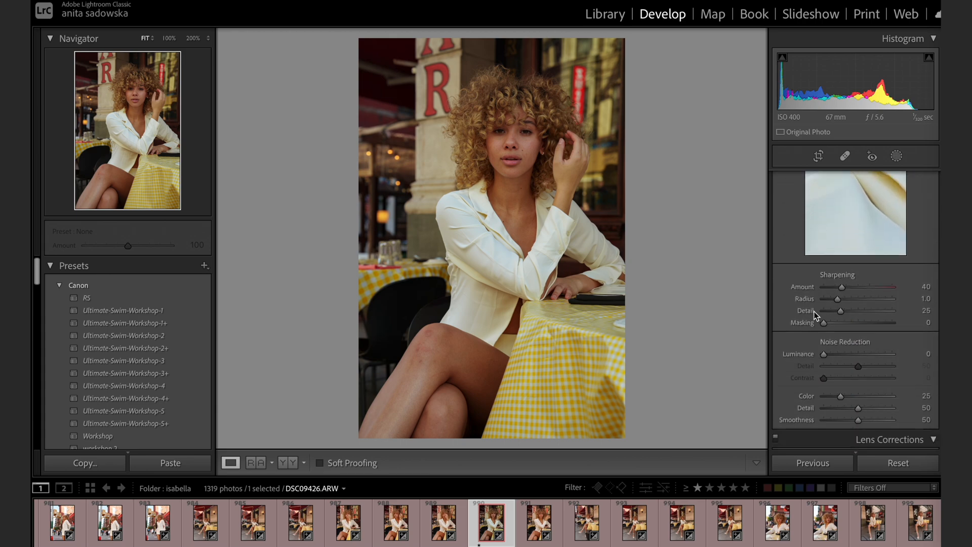
pyautogui.moveTo(842, 264); pyautogui.dragTo(843, 265)
pyautogui.click(532, 144)
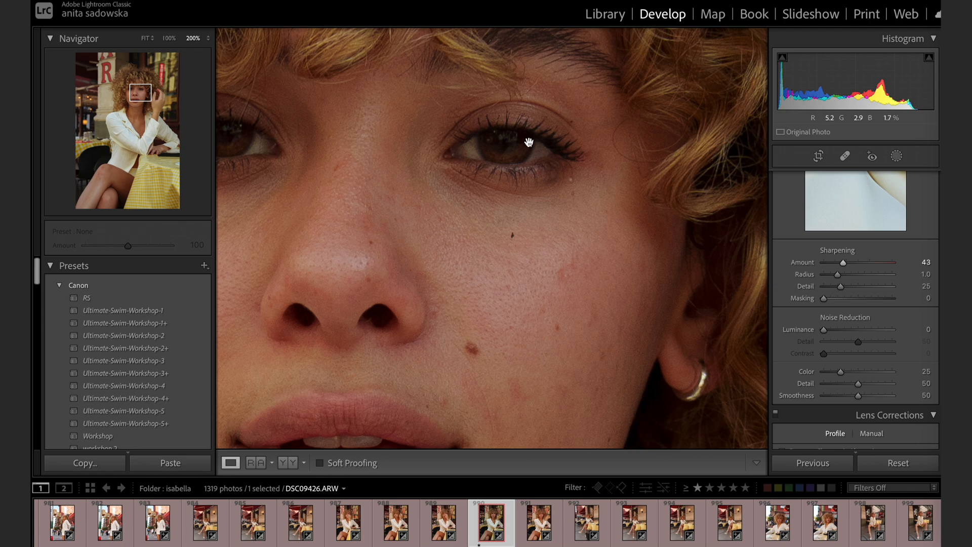
pyautogui.click(553, 157)
# Enable lens profile corrections and choose Sony E as the lens make.
pyautogui.scroll(-5, 826, 315)
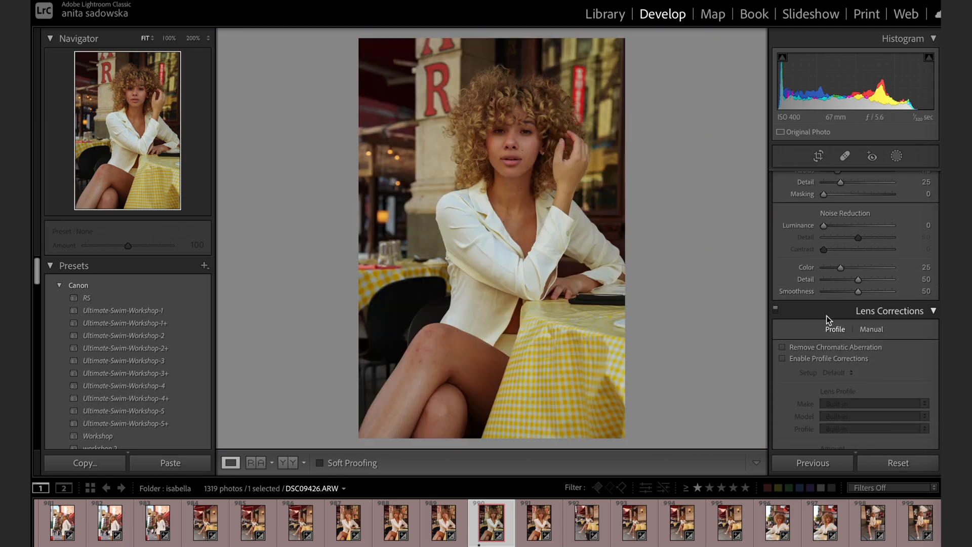
pyautogui.click(818, 341)
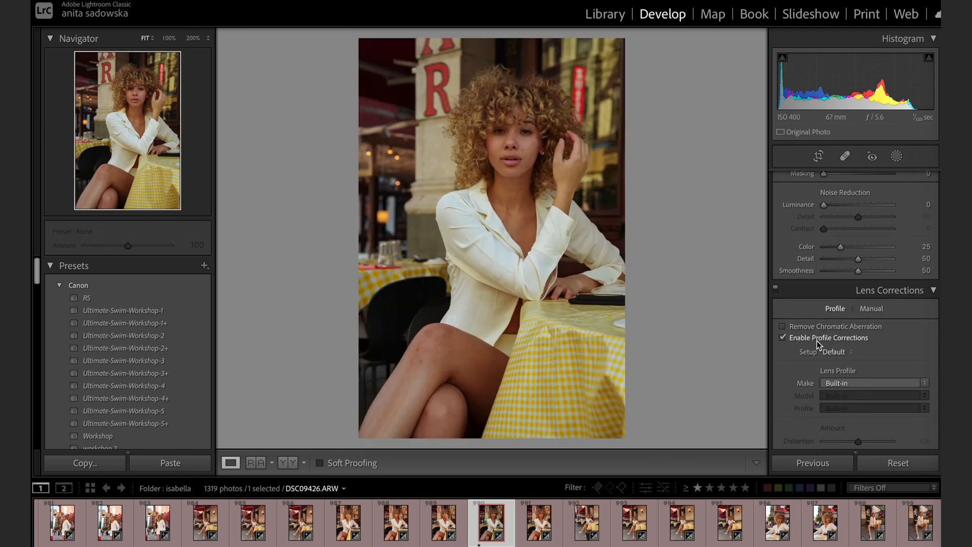
pyautogui.click(843, 383)
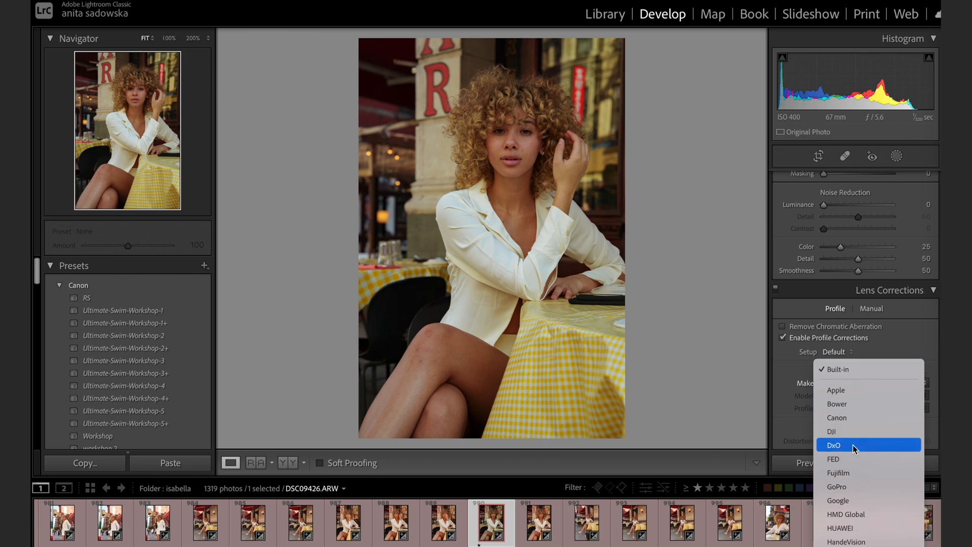
pyautogui.scroll(-3, 868, 486)
pyautogui.scroll(-9, 867, 487)
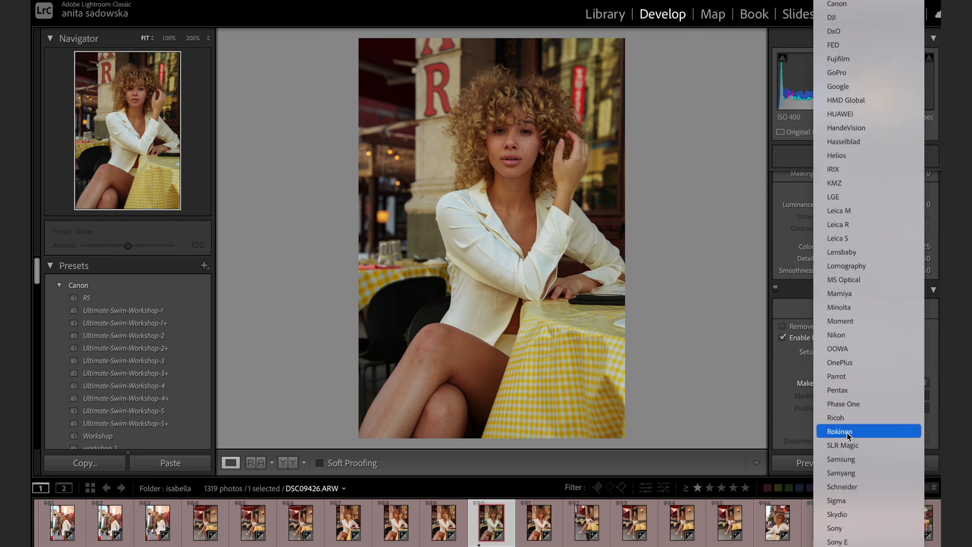
pyautogui.click(856, 527)
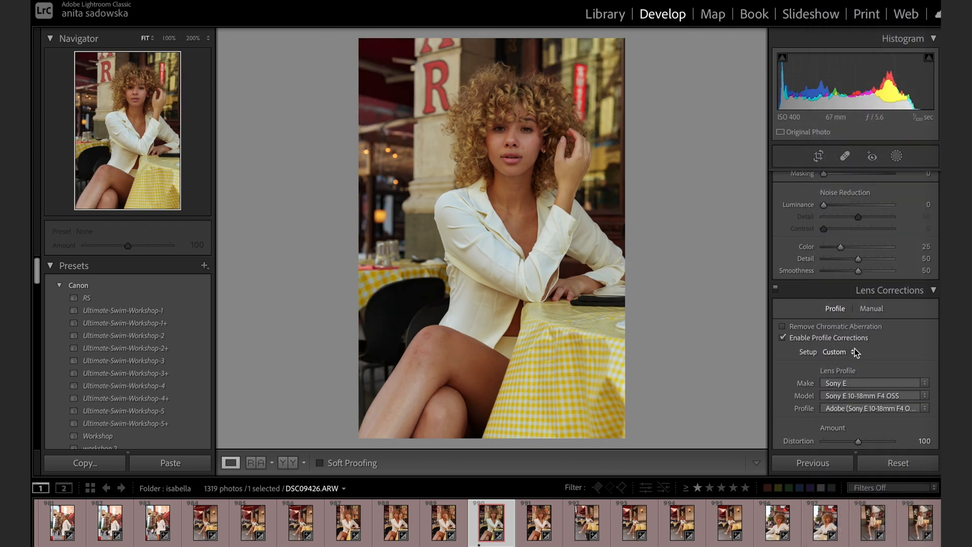
pyautogui.click(867, 396)
pyautogui.scroll(-1, 880, 470)
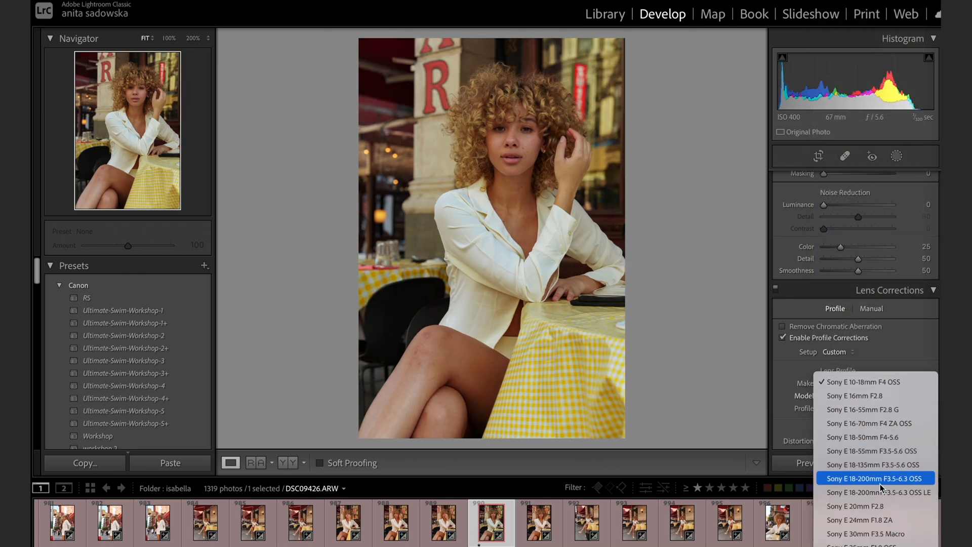
pyautogui.scroll(-7, 886, 522)
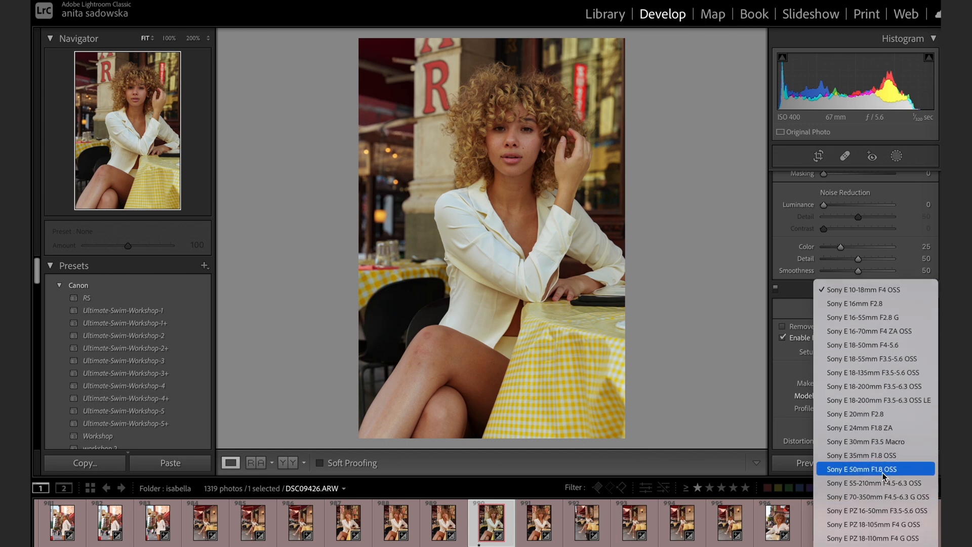
pyautogui.click(761, 363)
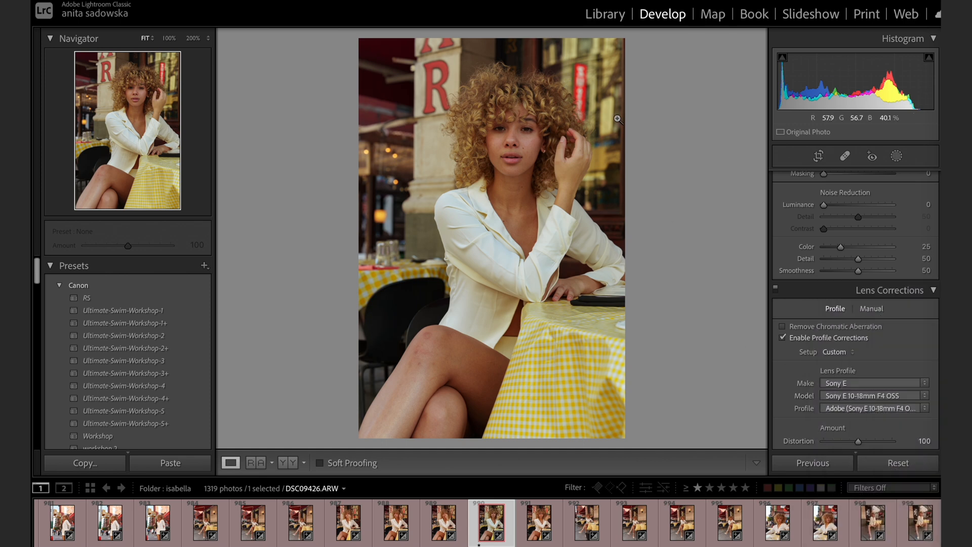
# Calibrate the colours with Shadows Tint -2, Red Primary Hue -5, Green Primary Hue -4 and Blue Primary Hue +5.
pyautogui.scroll(-8, 849, 370)
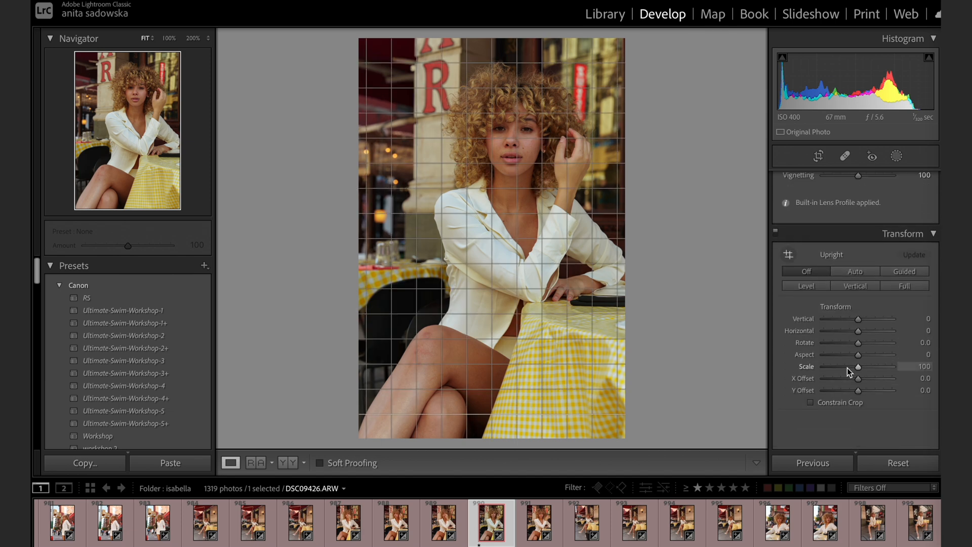
pyautogui.scroll(-5, 847, 368)
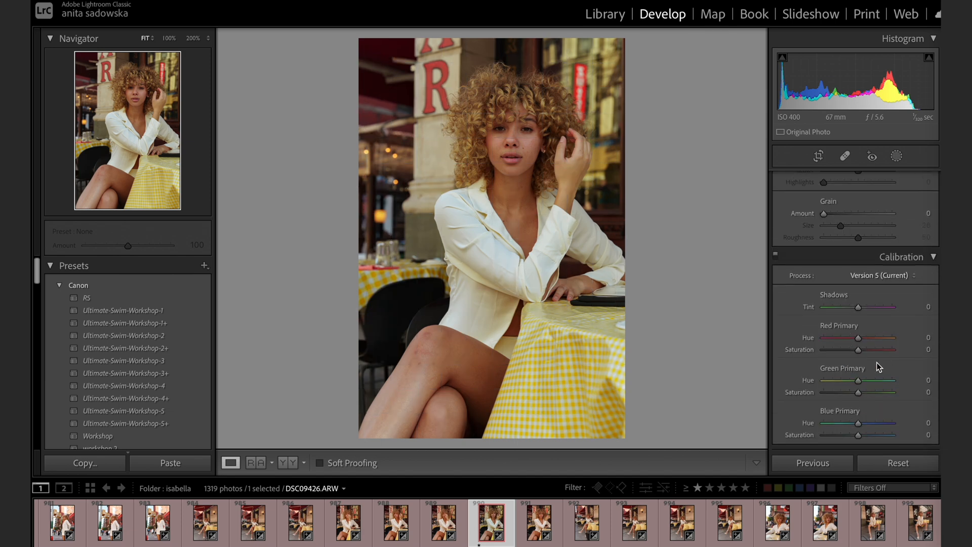
pyautogui.moveTo(855, 308)
pyautogui.mouseDown()
pyautogui.moveTo(865, 308)
pyautogui.moveTo(857, 305)
pyautogui.mouseUp()
pyautogui.moveTo(864, 342); pyautogui.dragTo(865, 344)
pyautogui.moveTo(862, 344); pyautogui.dragTo(858, 340)
pyautogui.moveTo(861, 381)
pyautogui.mouseDown()
pyautogui.moveTo(876, 382)
pyautogui.moveTo(859, 382)
pyautogui.mouseUp()
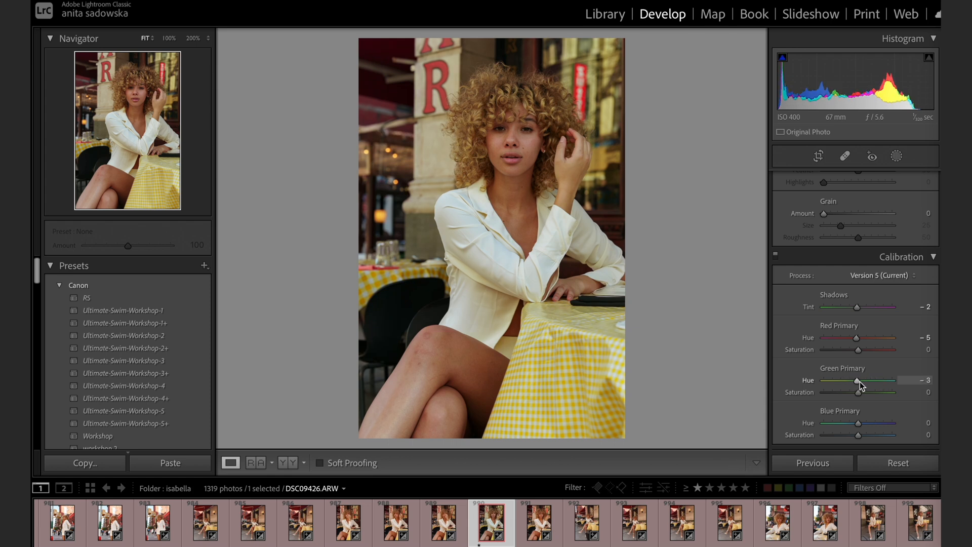
pyautogui.moveTo(859, 422)
pyautogui.mouseDown()
pyautogui.moveTo(879, 419)
pyautogui.moveTo(851, 416)
pyautogui.moveTo(861, 420)
pyautogui.mouseUp()
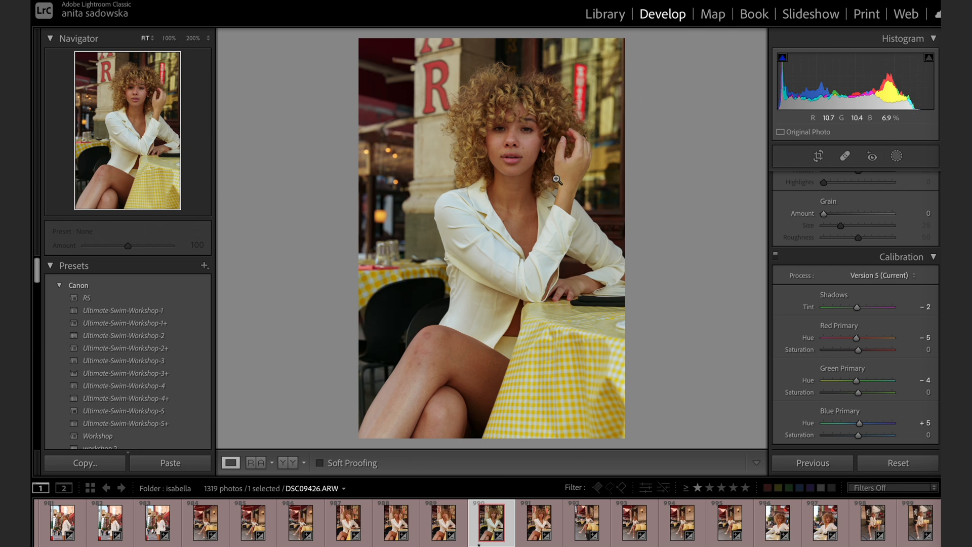
# Compare the edited portrait with its original state several times.
pyautogui.press('\\')
pyautogui.press('\\')
pyautogui.press('\\')
pyautogui.press('\\')
pyautogui.press('\\')
pyautogui.press('\\')
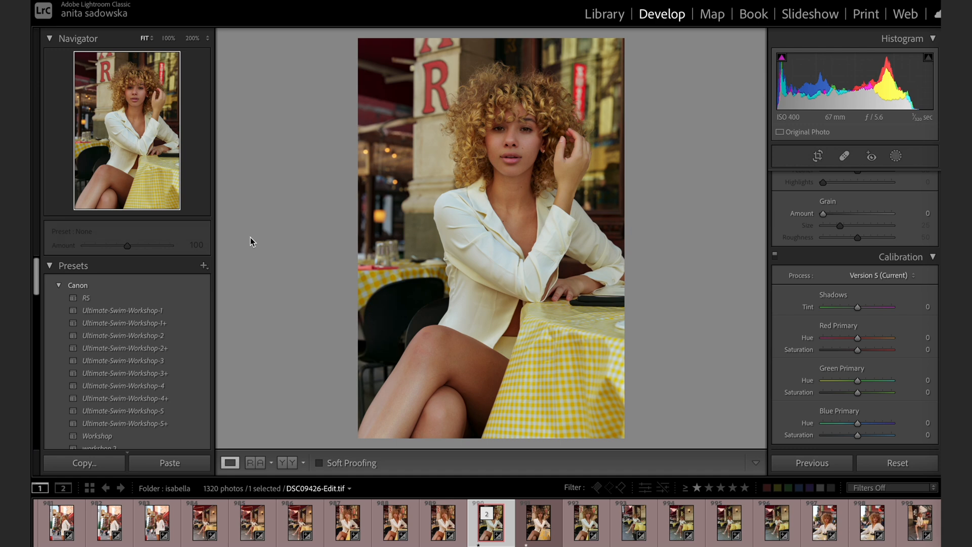
# Create a develop preset named "Sony 3" in the Sony group with the checked settings.
pyautogui.click(203, 266)
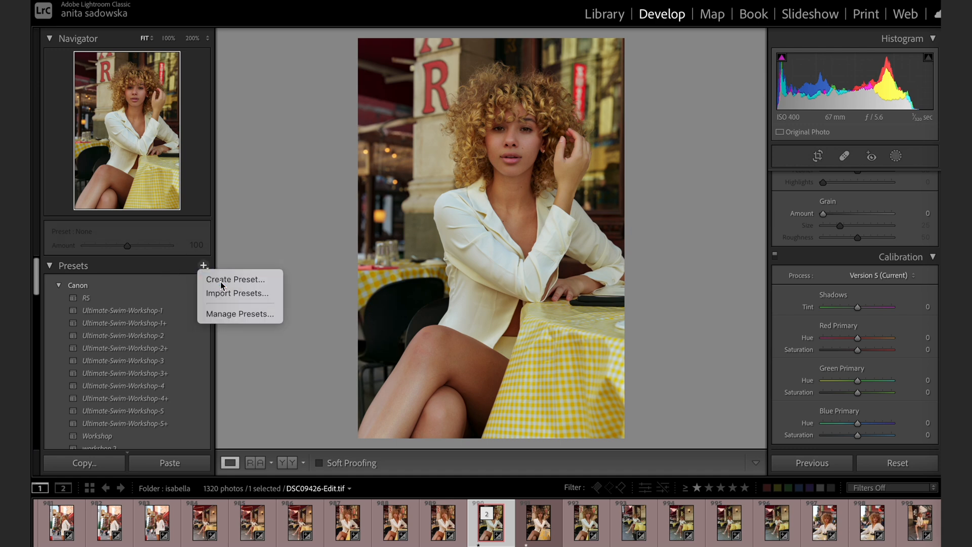
pyautogui.click(221, 280)
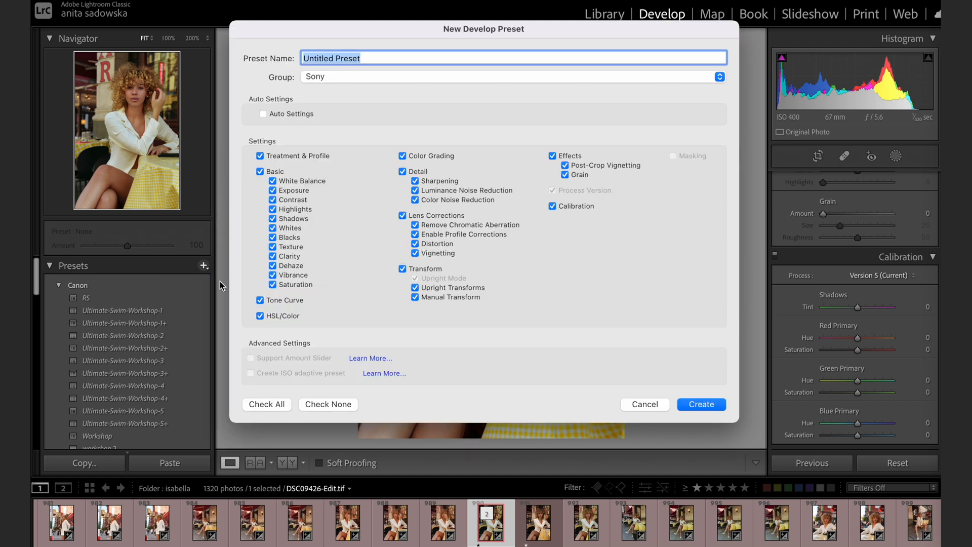
pyautogui.write('Sony 3')
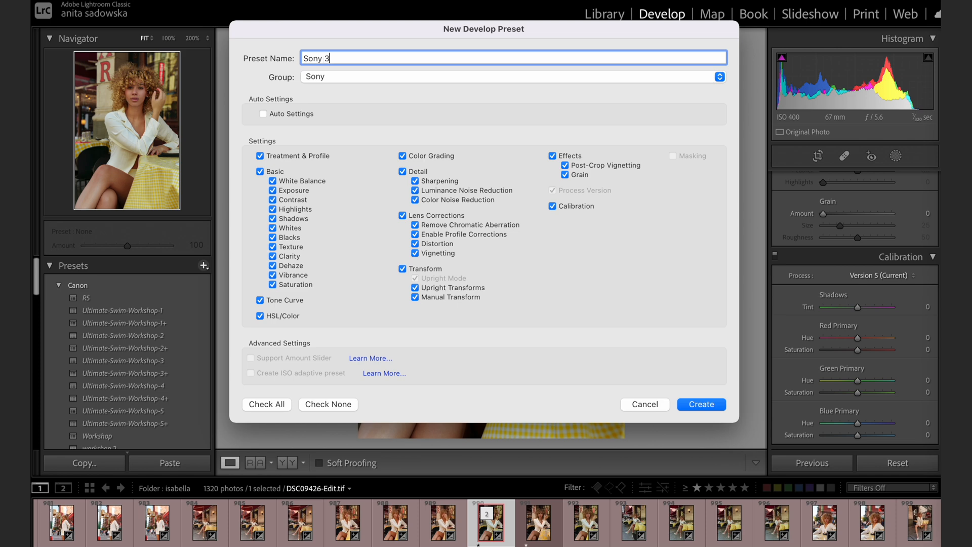
pyautogui.press('Return')
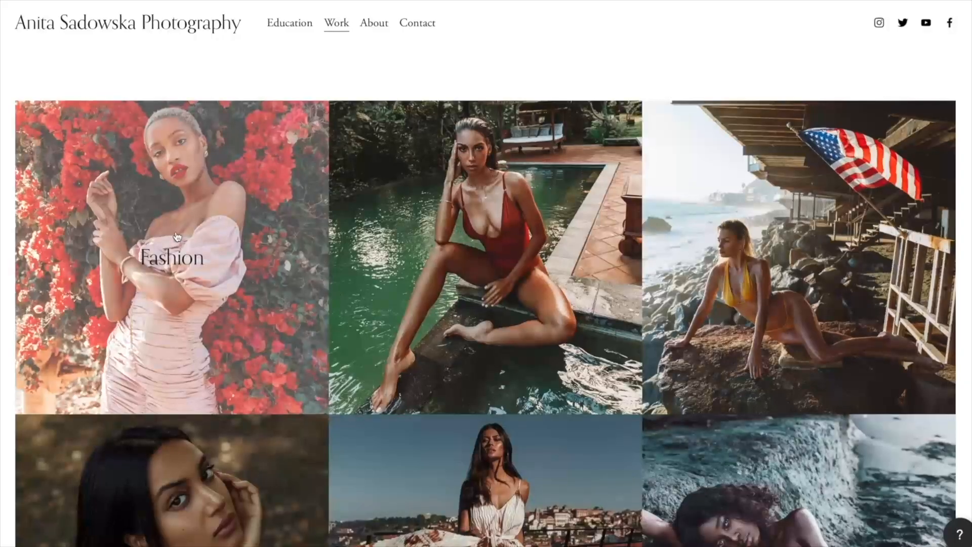
# Open the Fashion gallery on the photography website and browse its photos.
pyautogui.click(173, 257)
pyautogui.scroll(-6, 364, 310)
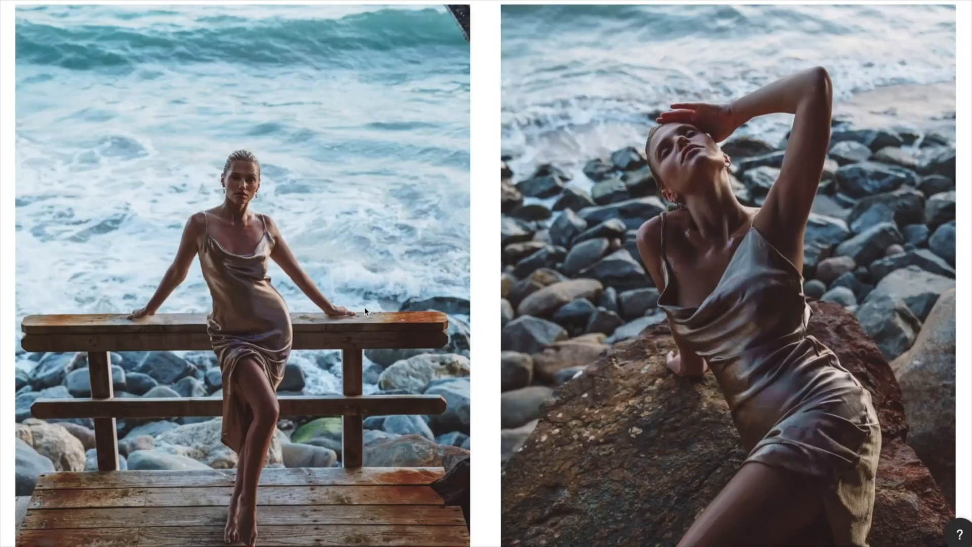
pyautogui.scroll(-20, 365, 310)
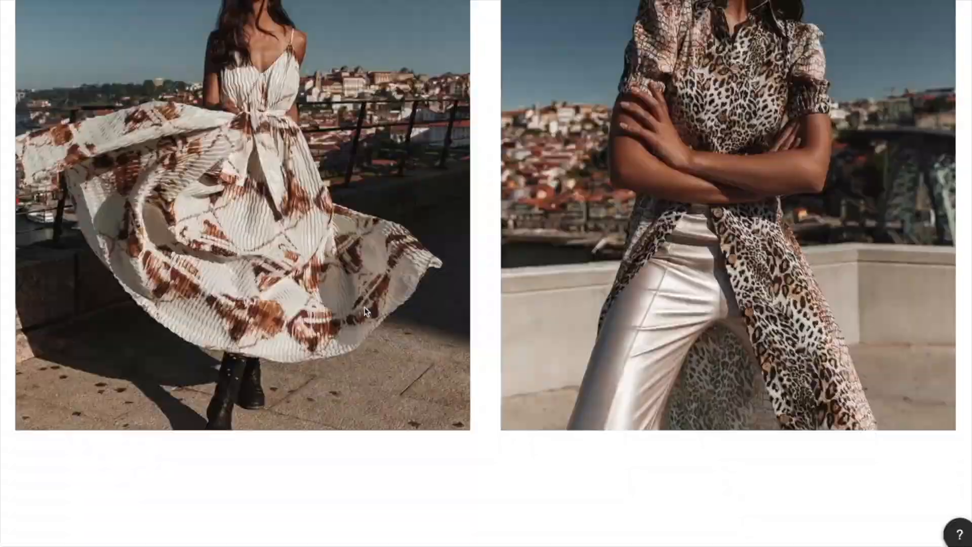
# Set the Swimwear Photography gallery to Full width with a 3:2 Standard aspect ratio.
pyautogui.scroll(-18, 365, 310)
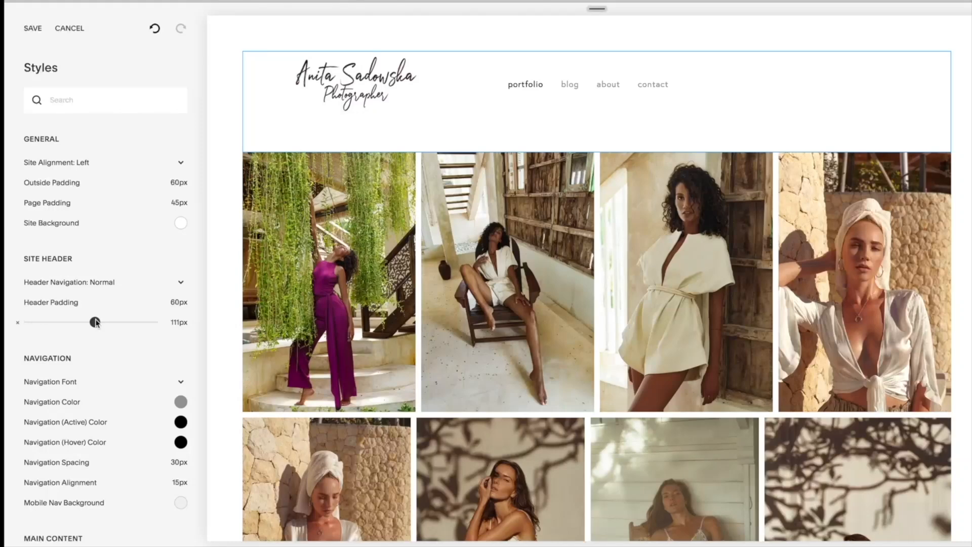
pyautogui.moveTo(93, 322)
pyautogui.mouseDown()
pyautogui.moveTo(49, 321)
pyautogui.moveTo(84, 322)
pyautogui.mouseUp()
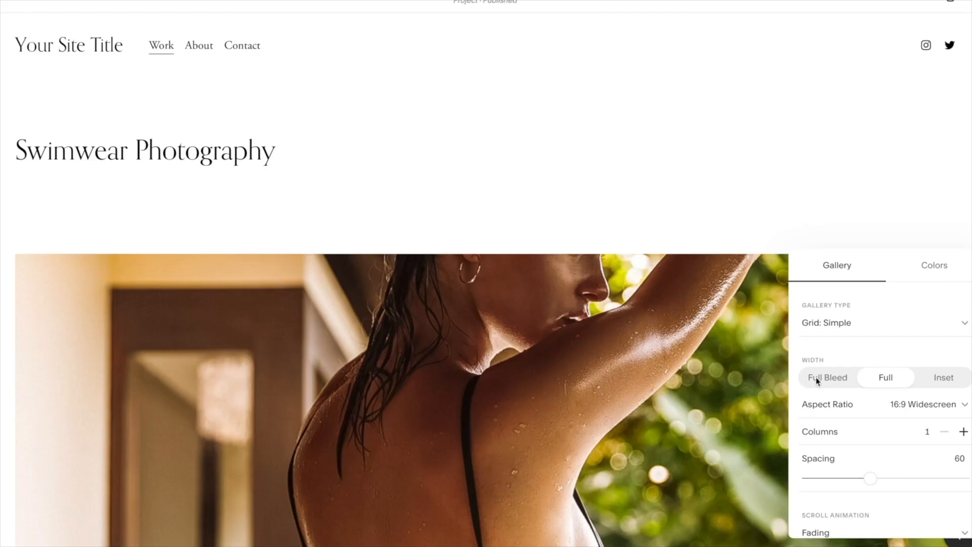
pyautogui.click(816, 378)
pyautogui.click(885, 377)
pyautogui.click(941, 383)
pyautogui.click(887, 378)
pyautogui.click(923, 404)
pyautogui.click(826, 293)
# Lay out the Swimwear Photography gallery in 2 columns with a 1:1 Square aspect ratio and view its photos.
pyautogui.click(964, 431)
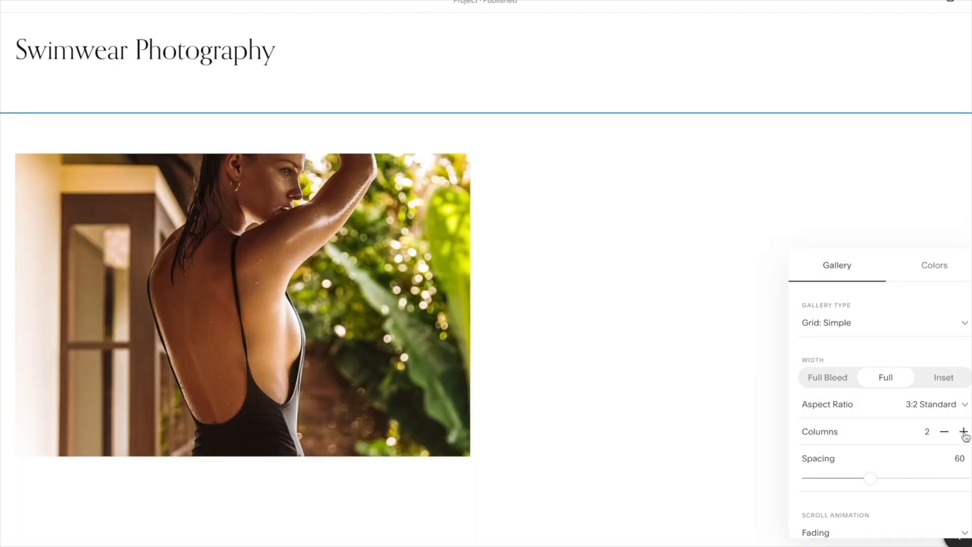
pyautogui.click(910, 402)
pyautogui.click(879, 379)
pyautogui.scroll(-10, 637, 224)
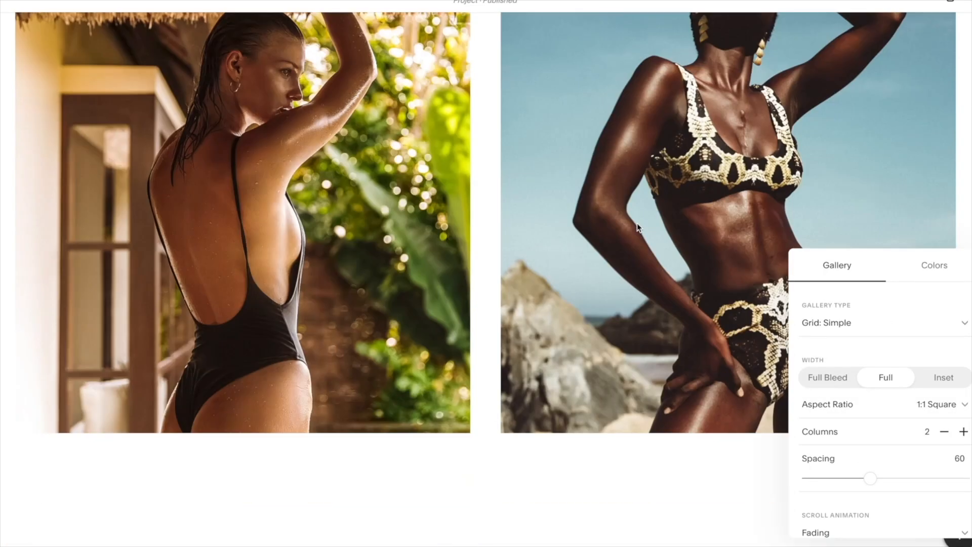
pyautogui.scroll(-8, 637, 224)
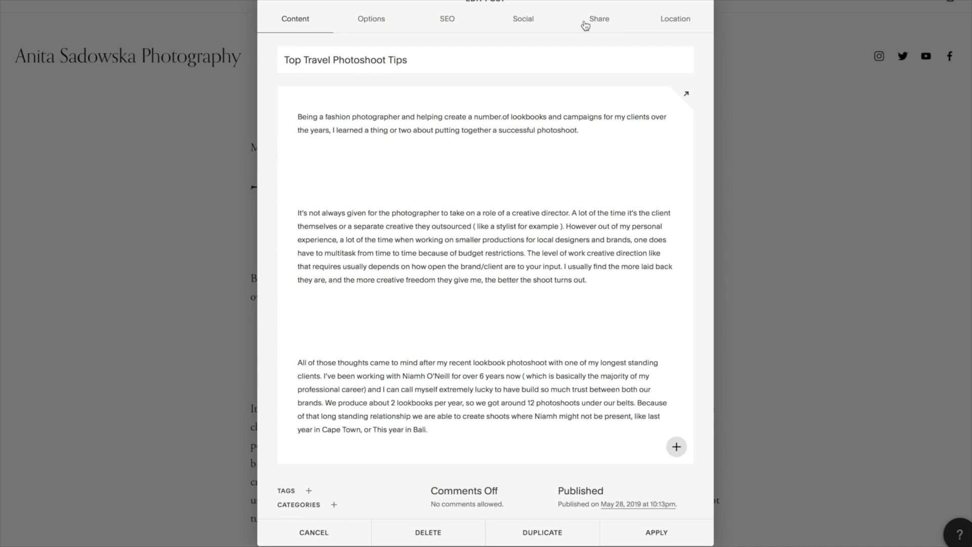
# Enable Twitter sharing for the "Top Travel Photoshoot Tips" blog post with the message "Check out my new blog post".
pyautogui.click(525, 25)
pyautogui.click(600, 23)
pyautogui.click(327, 234)
pyautogui.tripleClick(530, 188)
pyautogui.write('Check out my new b')
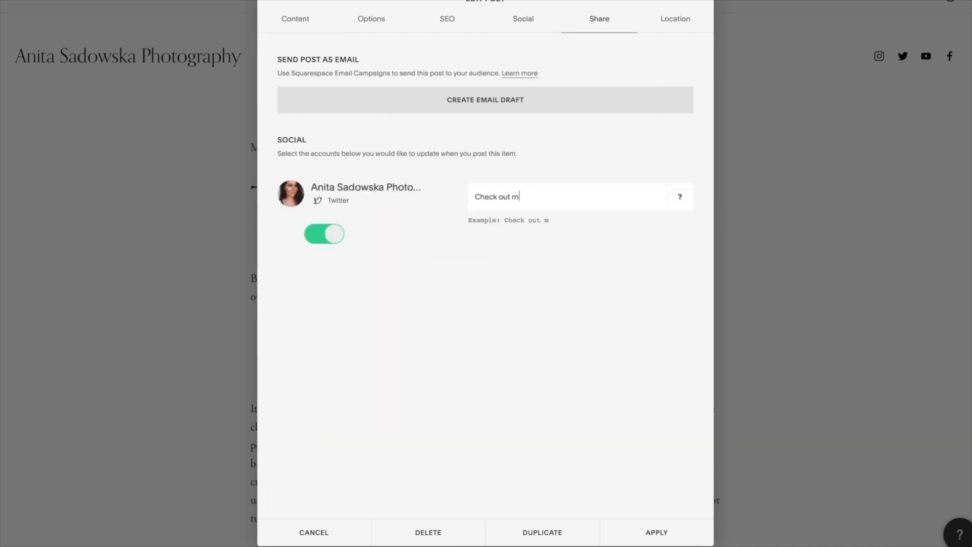
pyautogui.write('log post')
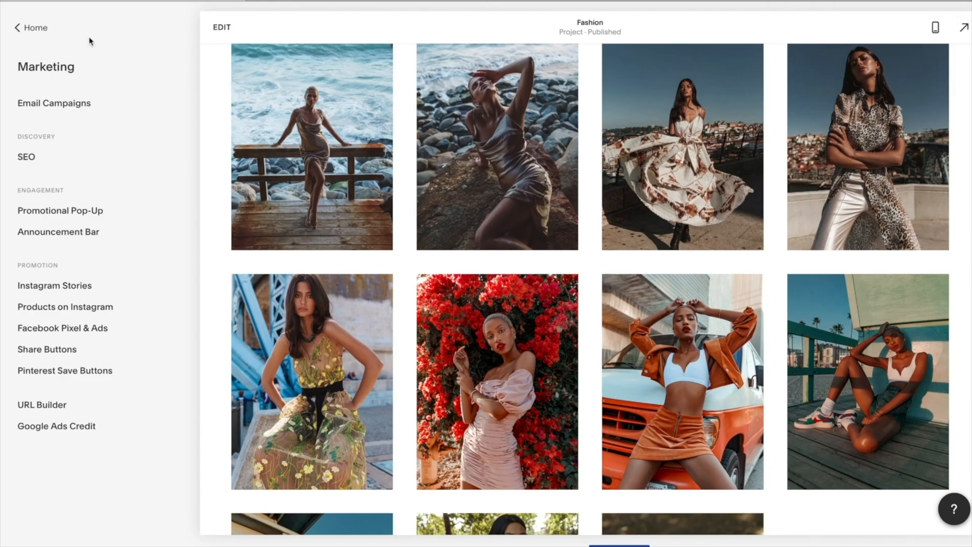
# Look through the website's marketing settings, including SEO and Share Buttons.
pyautogui.click(26, 157)
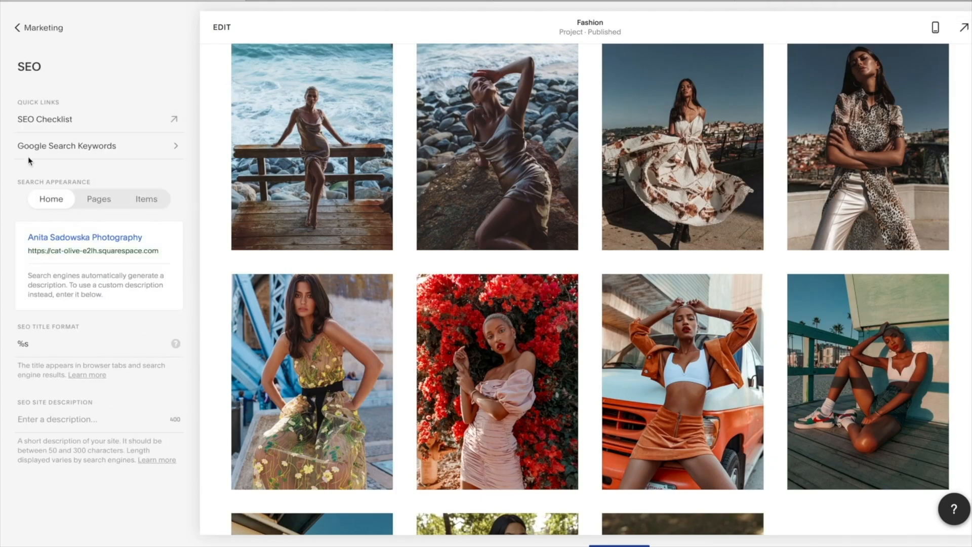
pyautogui.click(14, 25)
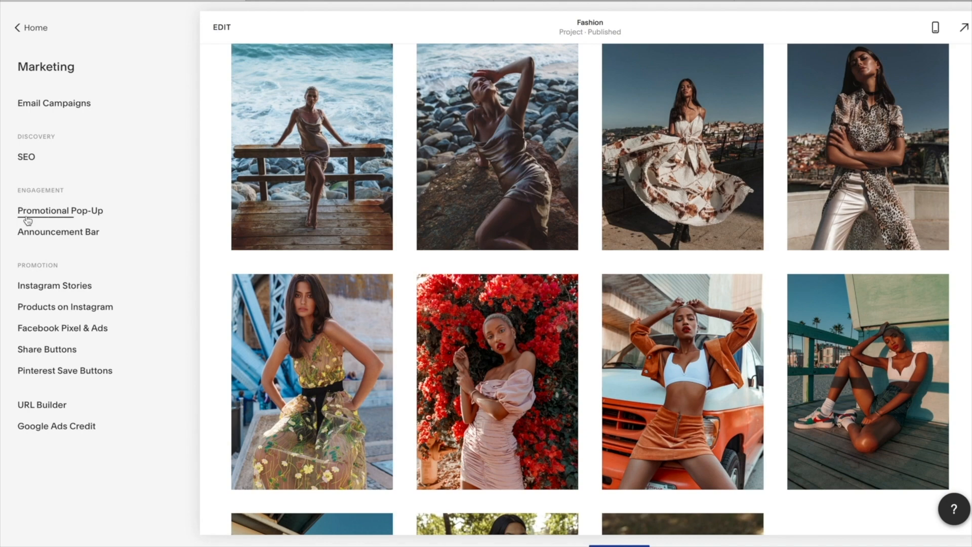
pyautogui.click(52, 352)
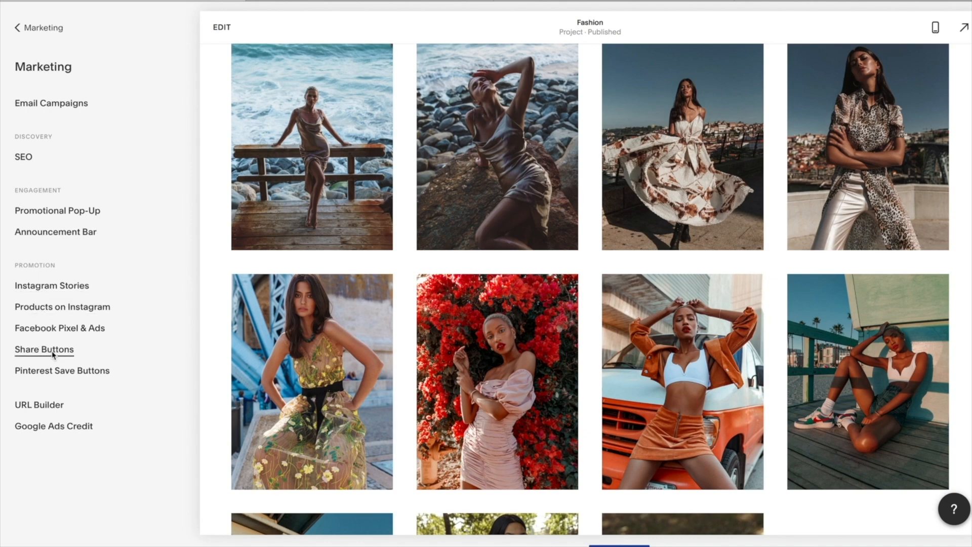
pyautogui.click(15, 28)
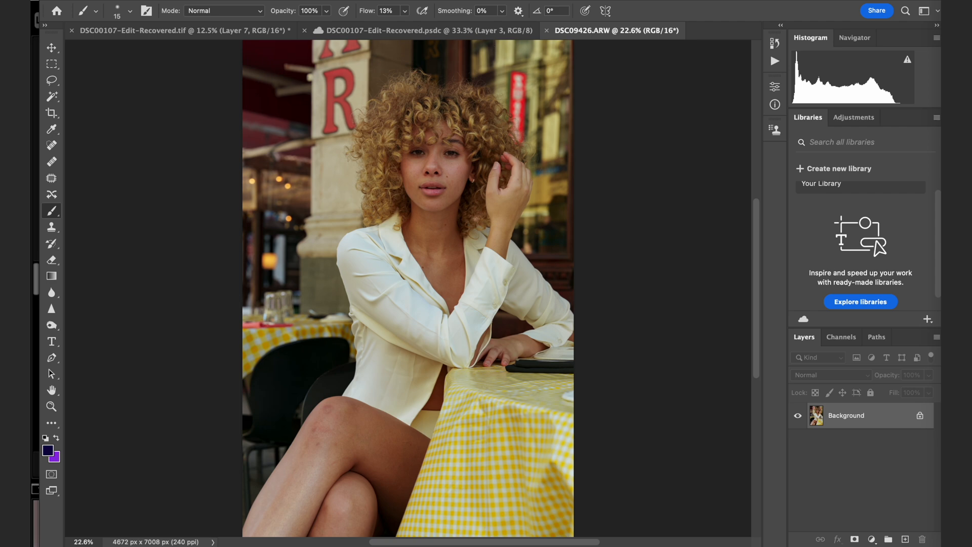
# Switch to Photoshop and run the Retouch4me DodgeBurn filter on the café portrait, previewing the skin on the face.
pyautogui.click(315, 0)
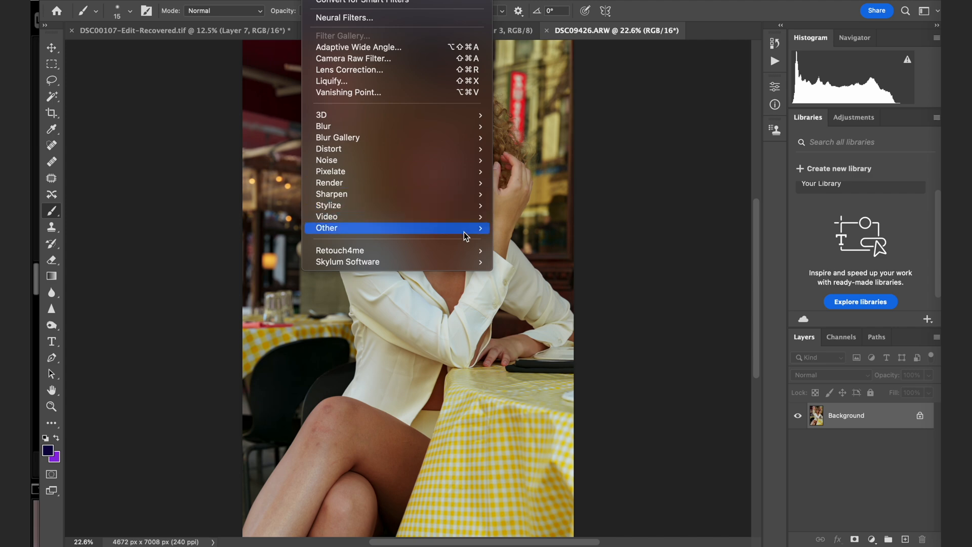
pyautogui.moveTo(473, 250)
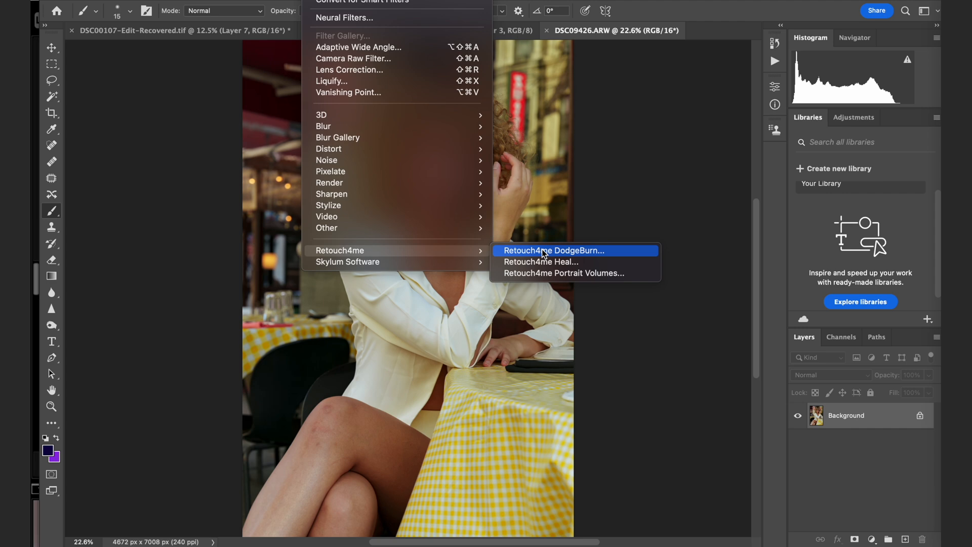
pyautogui.click(544, 252)
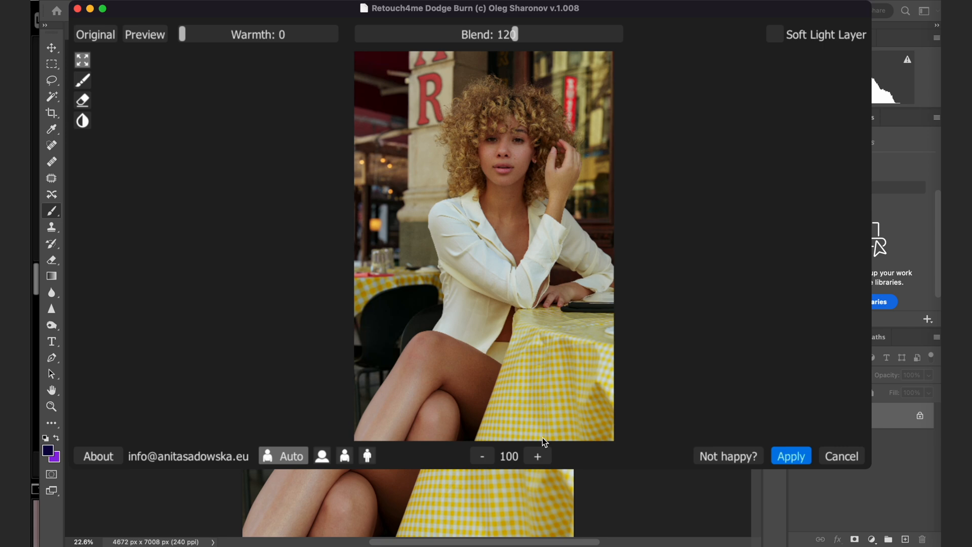
pyautogui.click(542, 451)
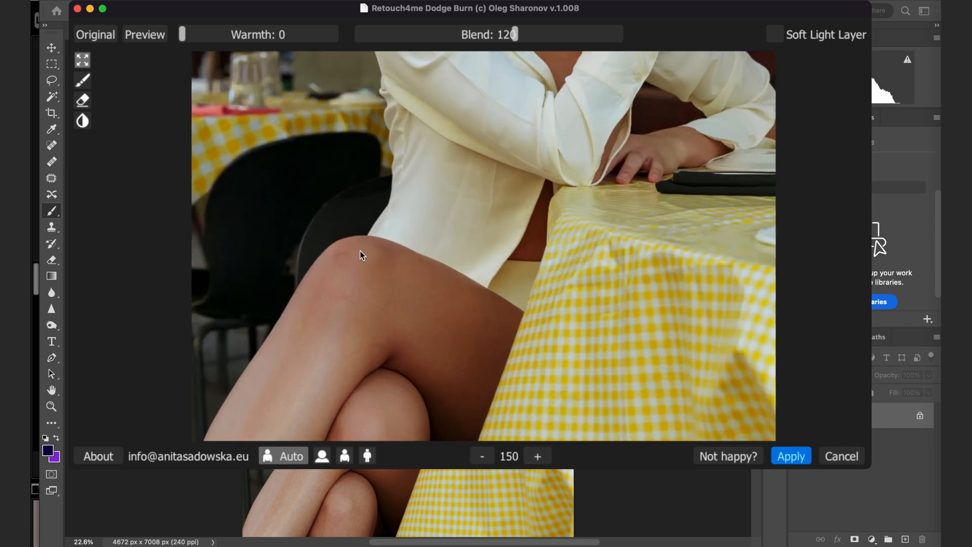
pyautogui.scroll(5, 360, 250)
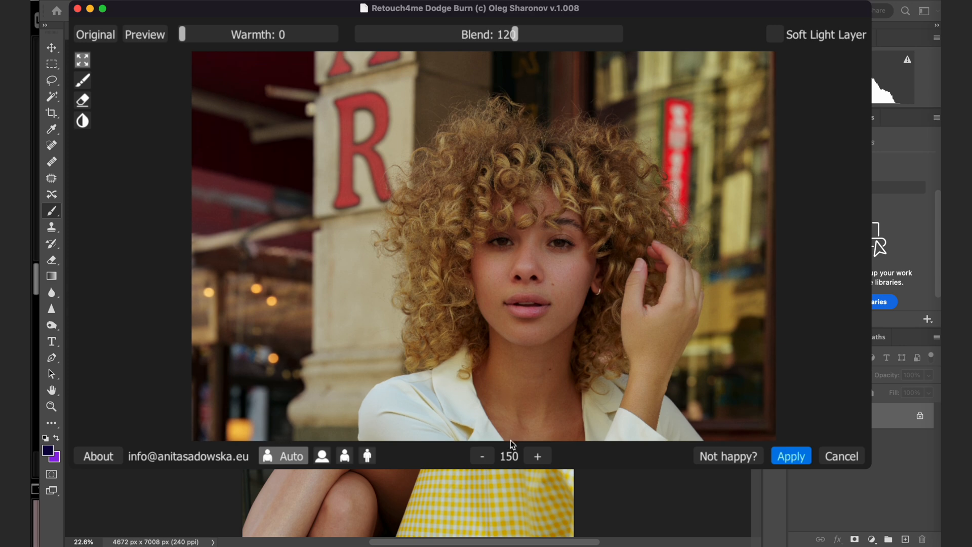
pyautogui.click(537, 458)
pyautogui.click(537, 457)
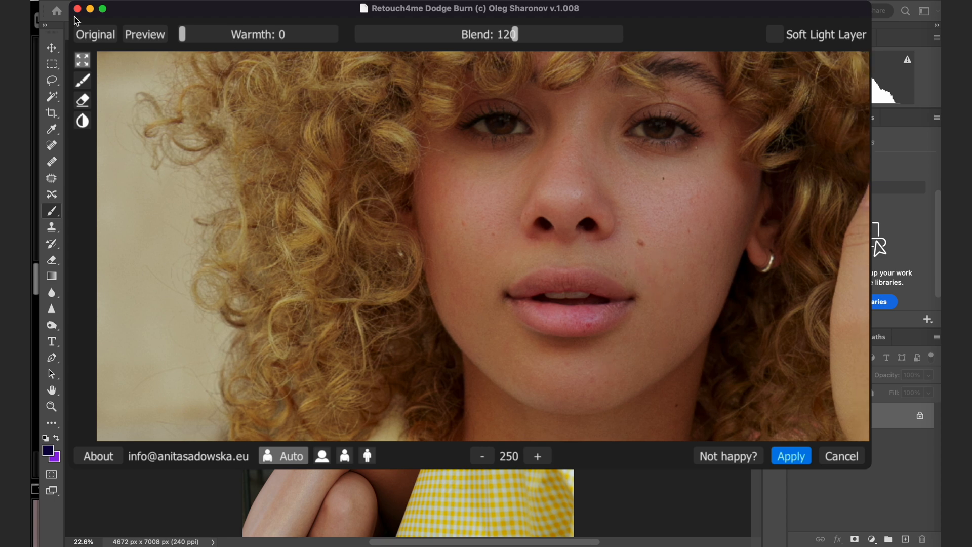
# Compare the dodge-and-burn preview of the face with the original several times.
pyautogui.click(92, 37)
pyautogui.click(91, 36)
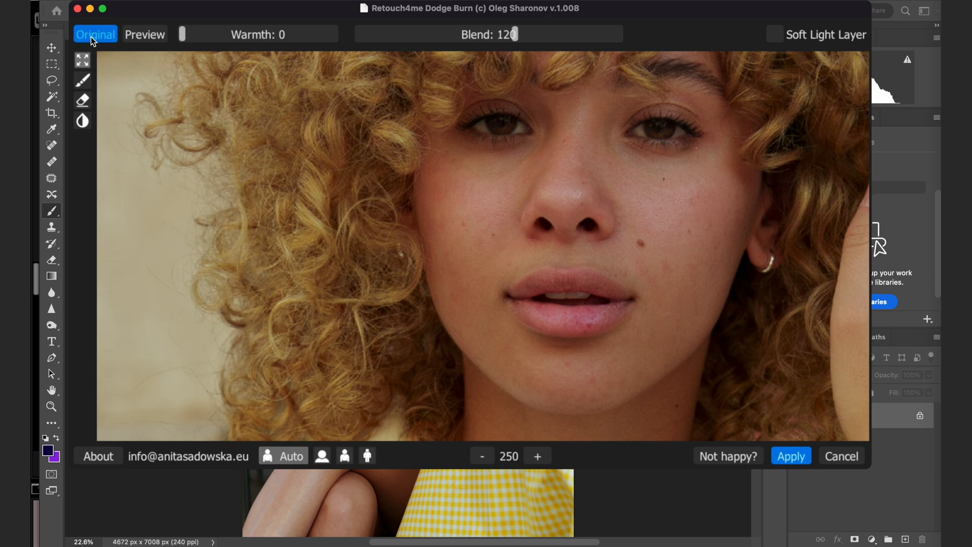
pyautogui.click(91, 36)
pyautogui.click(90, 36)
pyautogui.click(90, 36)
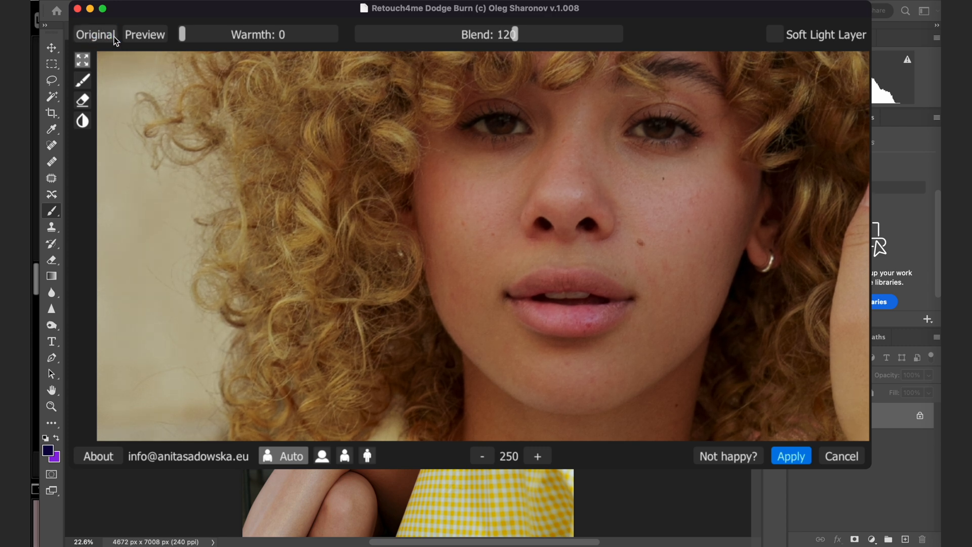
# Set the Dodge Burn blend to 178 and apply the retouch to the portrait.
pyautogui.moveTo(547, 29); pyautogui.dragTo(586, 38)
pyautogui.click(786, 458)
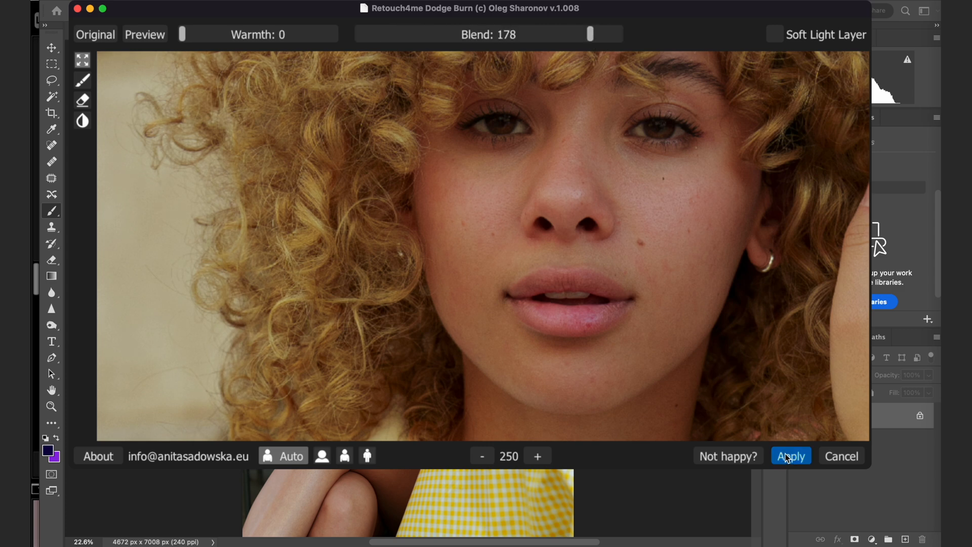
pyautogui.click(786, 457)
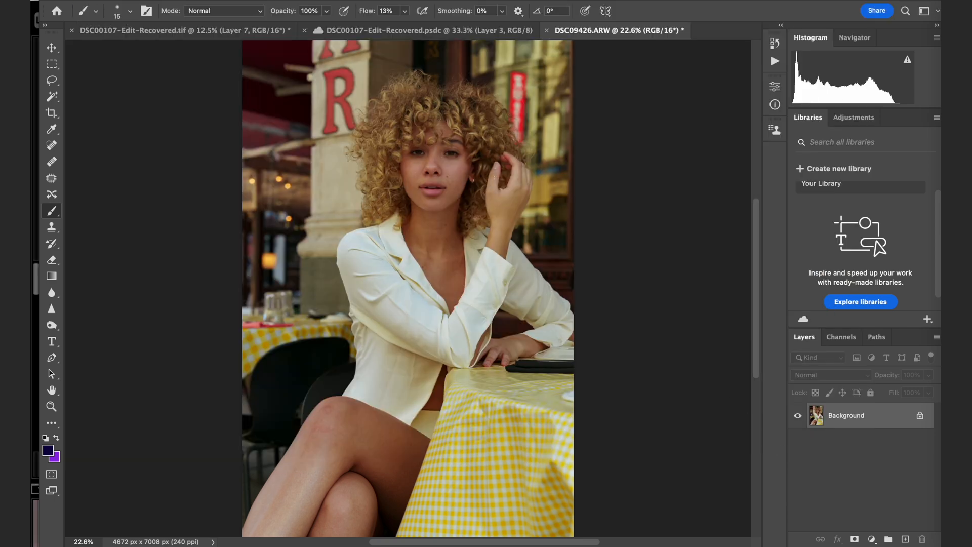
# Remove the reddish spot on the cheek beside the mouth with the Patch tool, using clean skin nearby.
pyautogui.press('super+plus')
pyautogui.press('super+plus')
pyautogui.press('super+plus')
pyautogui.press('super+plus')
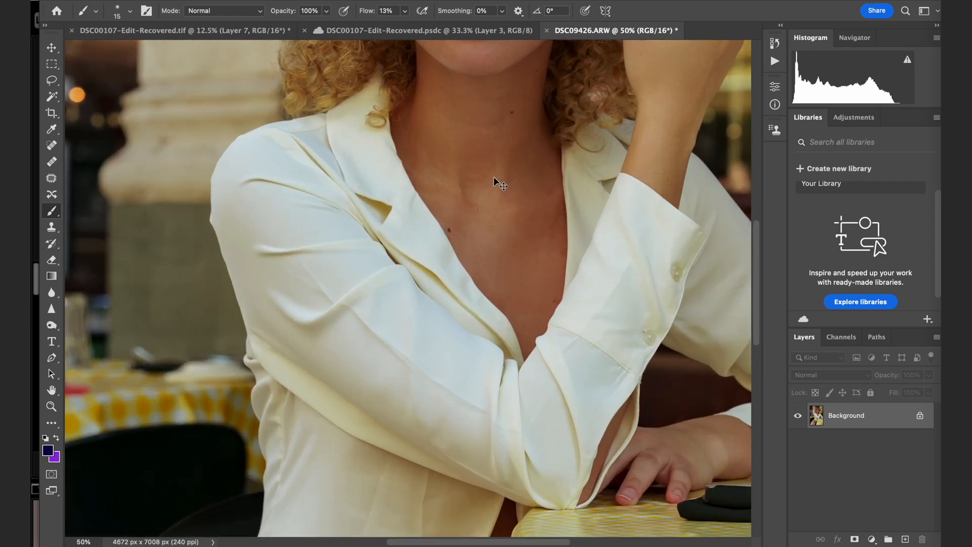
pyautogui.scroll(15, 493, 176)
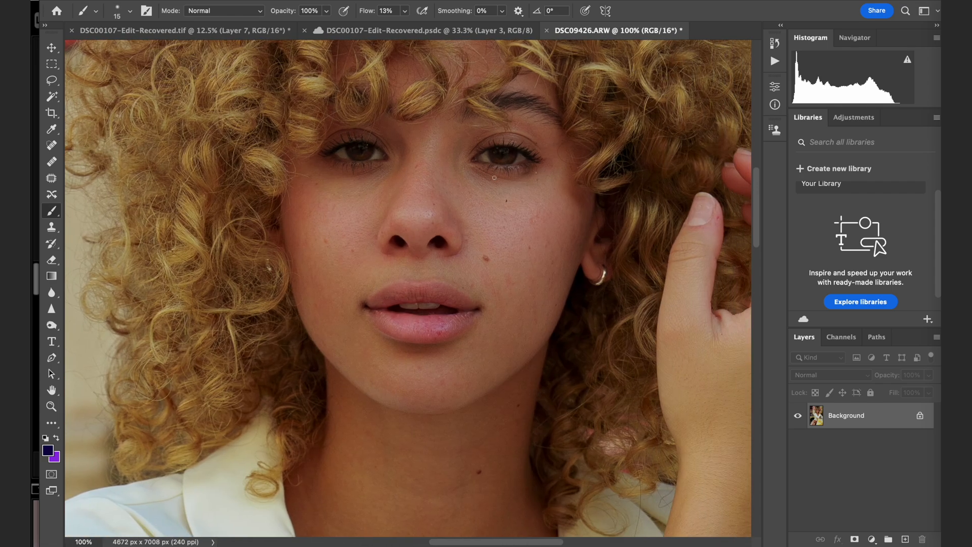
pyautogui.press('super+plus')
pyautogui.press('super+plus')
pyautogui.press('super+plus')
pyautogui.hscroll(5, 494, 177)
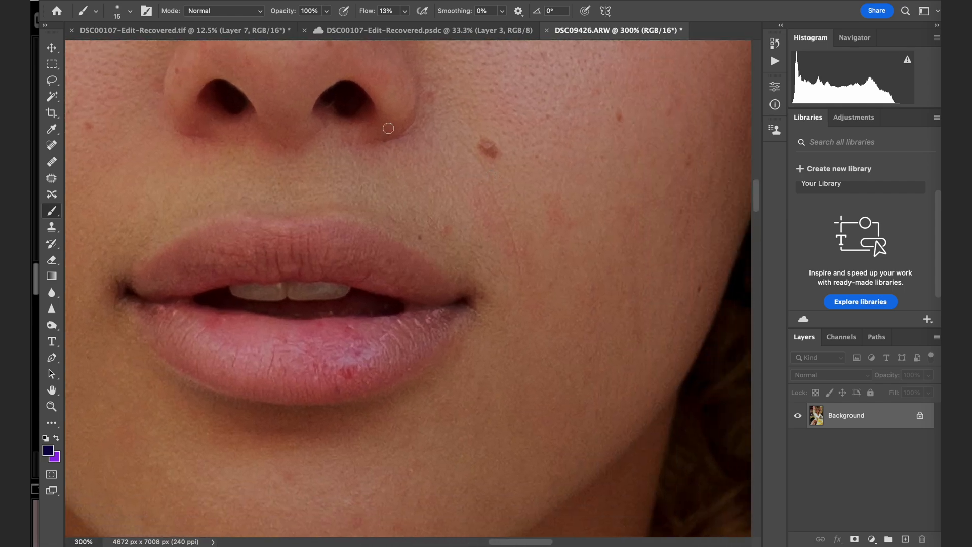
pyautogui.click(51, 178)
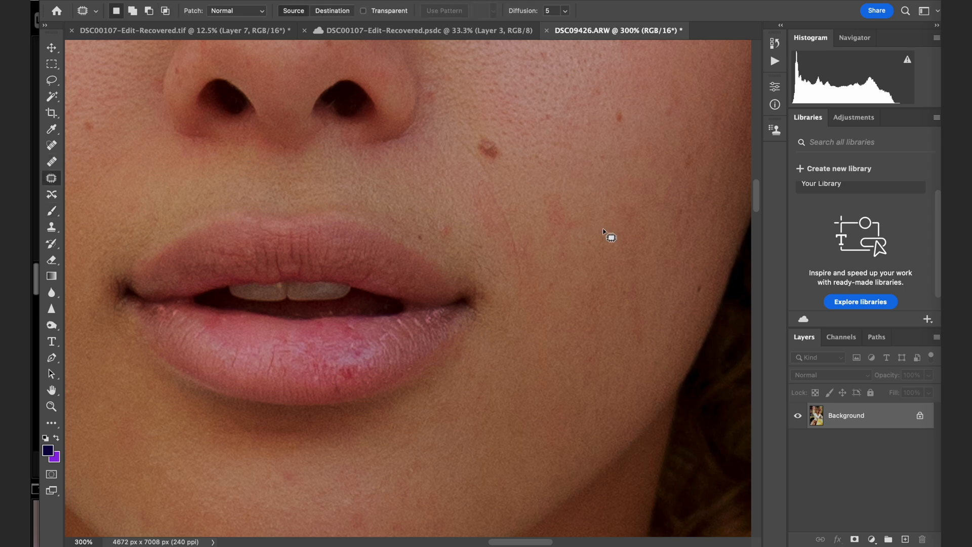
pyautogui.moveTo(589, 225)
pyautogui.mouseDown()
pyautogui.moveTo(538, 194)
pyautogui.moveTo(582, 246)
pyautogui.mouseUp()
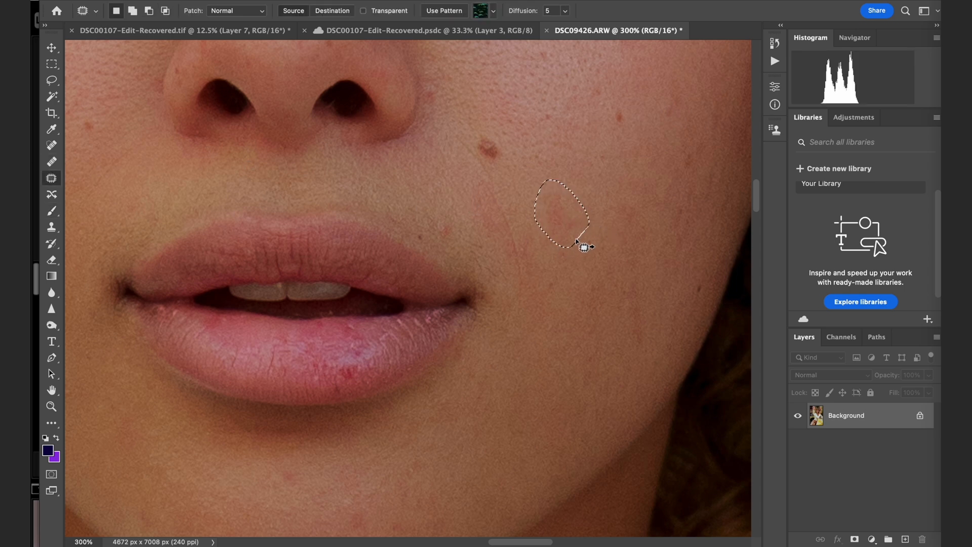
pyautogui.moveTo(574, 192); pyautogui.dragTo(578, 180)
pyautogui.hotkey('ctrl', 'd')
# Patch the thin red scratch between the mouth and the cheek with clean skin and clear the selection.
pyautogui.moveTo(536, 232)
pyautogui.mouseDown()
pyautogui.moveTo(515, 201)
pyautogui.moveTo(477, 181)
pyautogui.moveTo(471, 206)
pyautogui.moveTo(516, 280)
pyautogui.moveTo(541, 271)
pyautogui.moveTo(558, 312)
pyautogui.moveTo(557, 381)
pyautogui.mouseUp()
pyautogui.hotkey('ctrl', 'd')
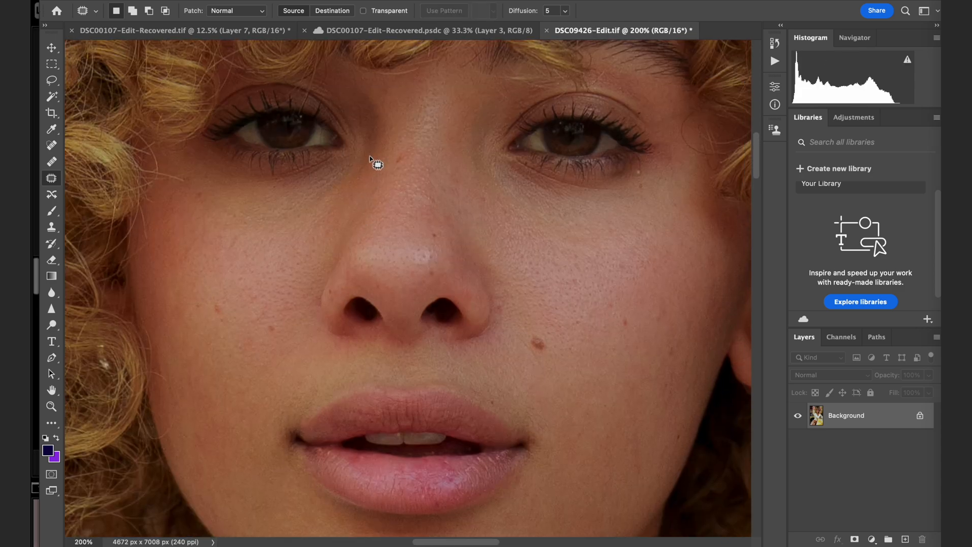
pyautogui.scroll(-2, 375, 162)
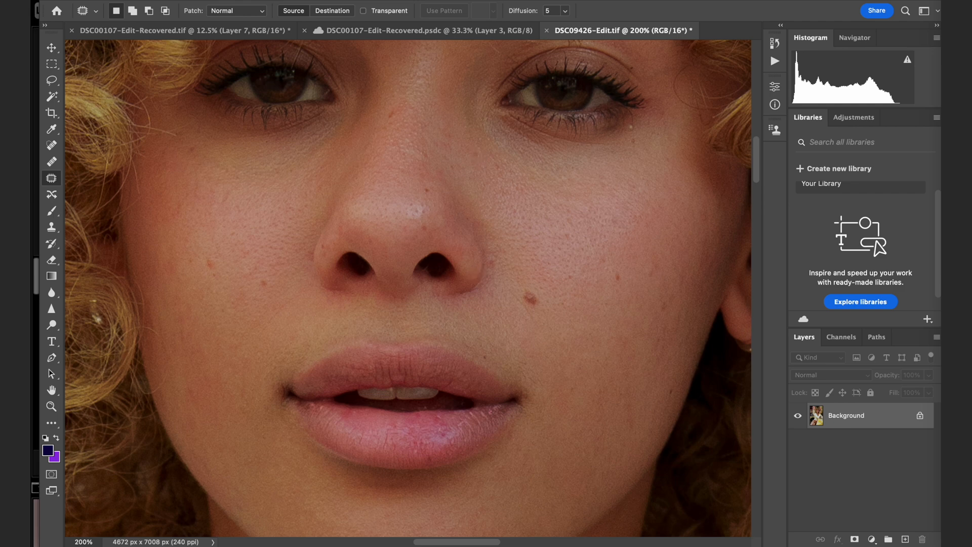
# Run the Retouch4me DodgeBurn filter again on the patched portrait.
pyautogui.click(315, 1)
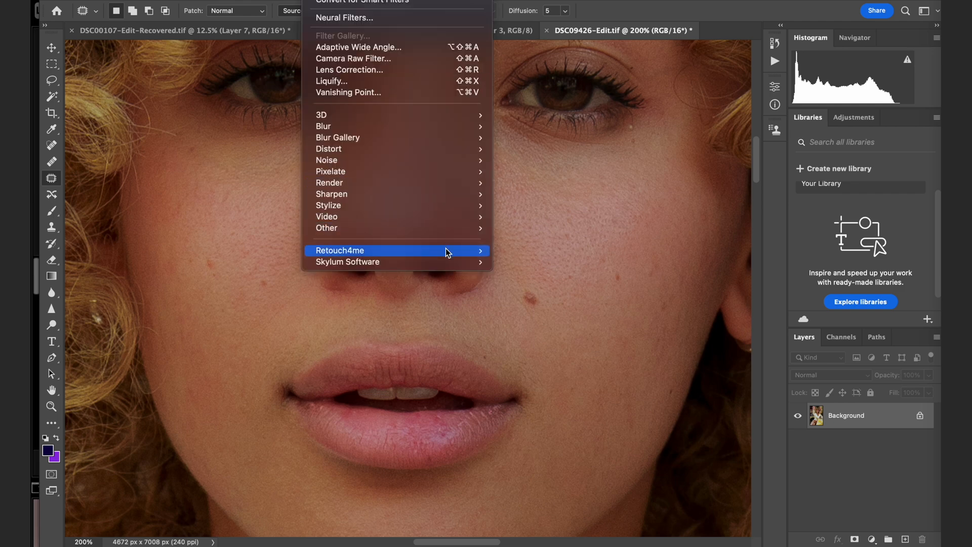
pyautogui.moveTo(478, 248)
pyautogui.click(519, 250)
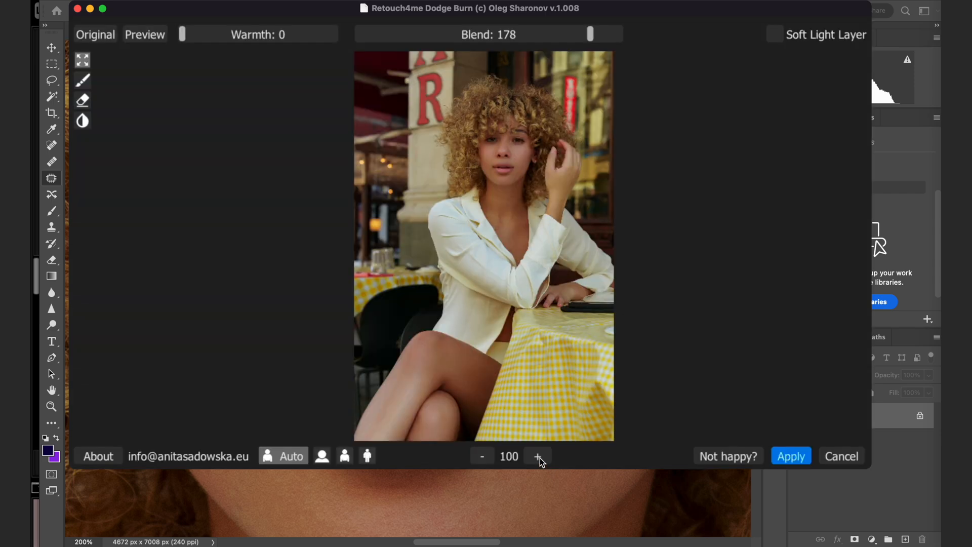
pyautogui.click(538, 457)
pyautogui.click(538, 456)
# Examine the second dodge-and-burn preview from the jacket up to the skin on the face.
pyautogui.moveTo(526, 297); pyautogui.dragTo(538, 512)
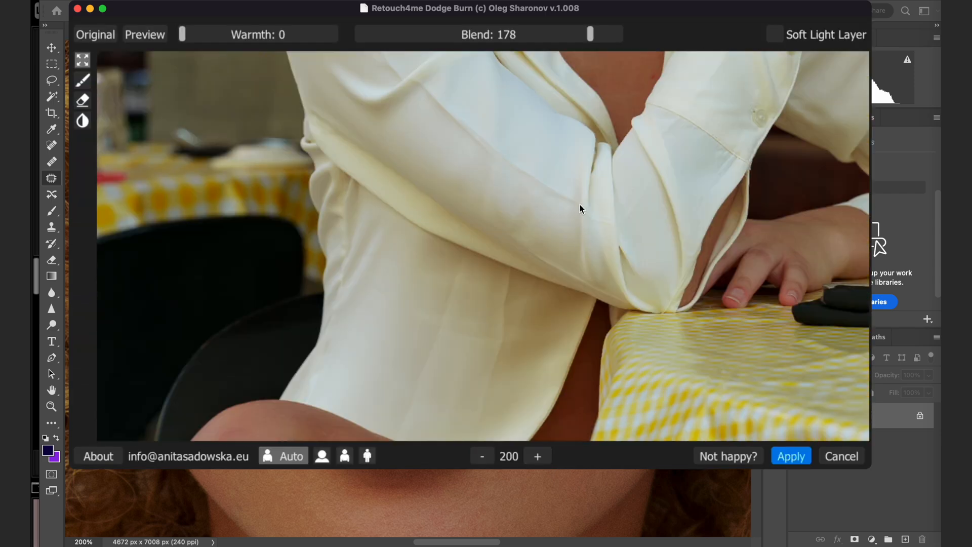
pyautogui.moveTo(579, 205); pyautogui.dragTo(542, 454)
pyautogui.moveTo(559, 197); pyautogui.dragTo(560, 450)
pyautogui.moveTo(553, 227); pyautogui.dragTo(572, 456)
pyautogui.click(538, 456)
pyautogui.click(538, 457)
pyautogui.moveTo(619, 162); pyautogui.dragTo(560, 315)
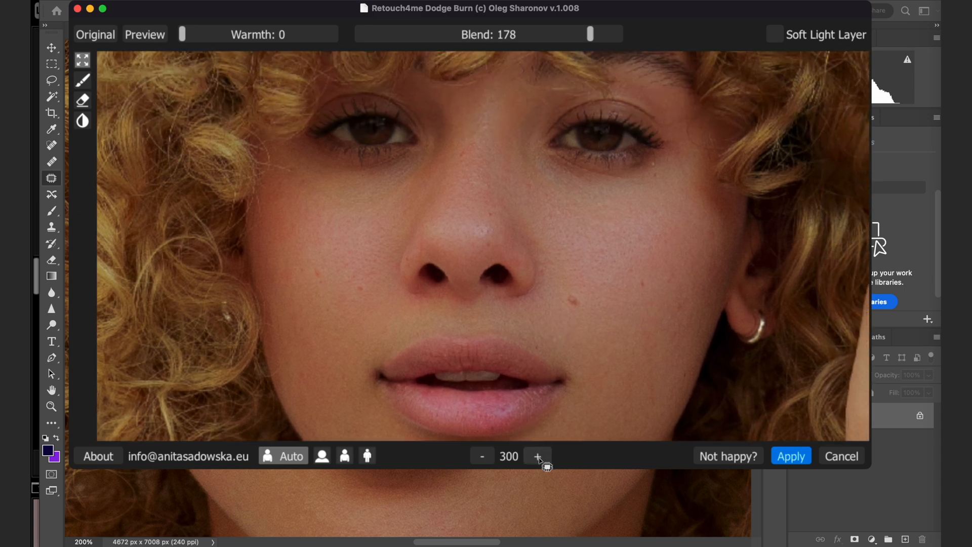
pyautogui.moveTo(527, 252); pyautogui.dragTo(558, 230)
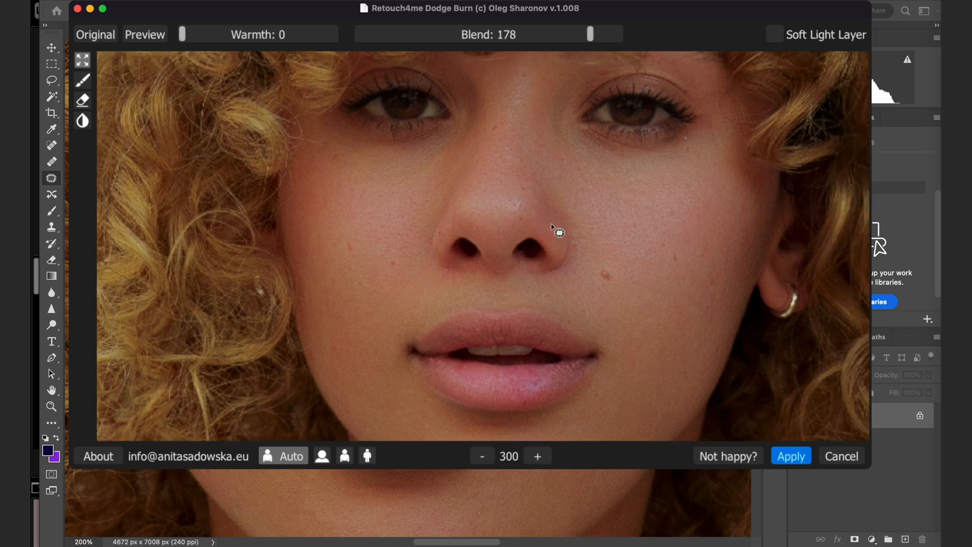
# Set the Dodge Burn blend to 141, check the face and neck, and apply the retouch.
pyautogui.moveTo(591, 26); pyautogui.dragTo(544, 76)
pyautogui.moveTo(560, 274); pyautogui.dragTo(539, 46)
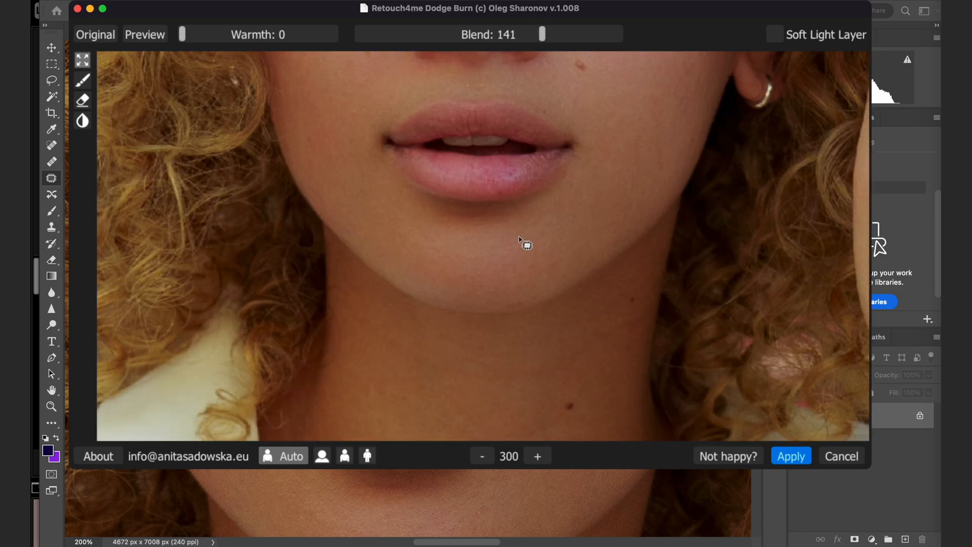
pyautogui.moveTo(525, 245); pyautogui.dragTo(582, 71)
pyautogui.moveTo(585, 374); pyautogui.dragTo(578, 2)
pyautogui.moveTo(611, 170); pyautogui.dragTo(651, 358)
pyautogui.moveTo(651, 133); pyautogui.dragTo(611, 478)
pyautogui.moveTo(653, 185); pyautogui.dragTo(569, 341)
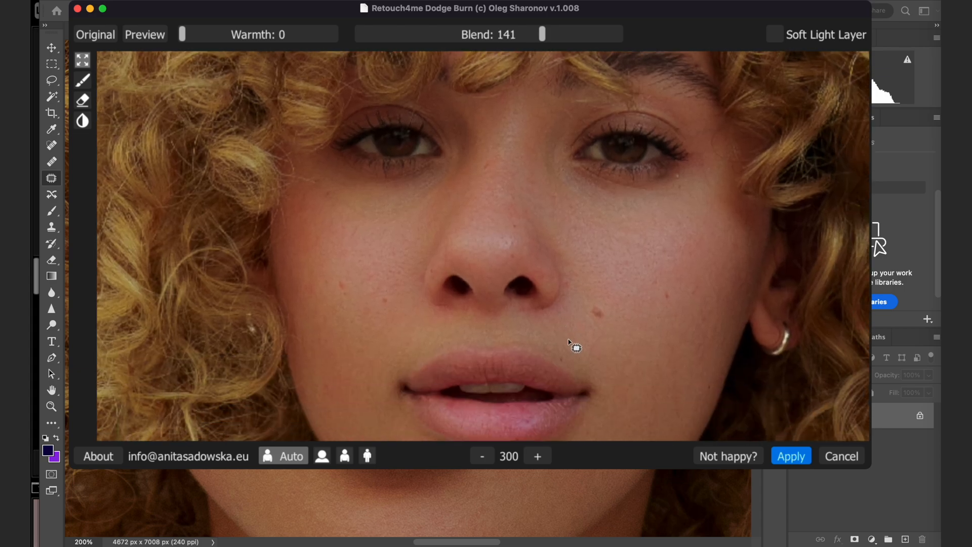
pyautogui.click(788, 457)
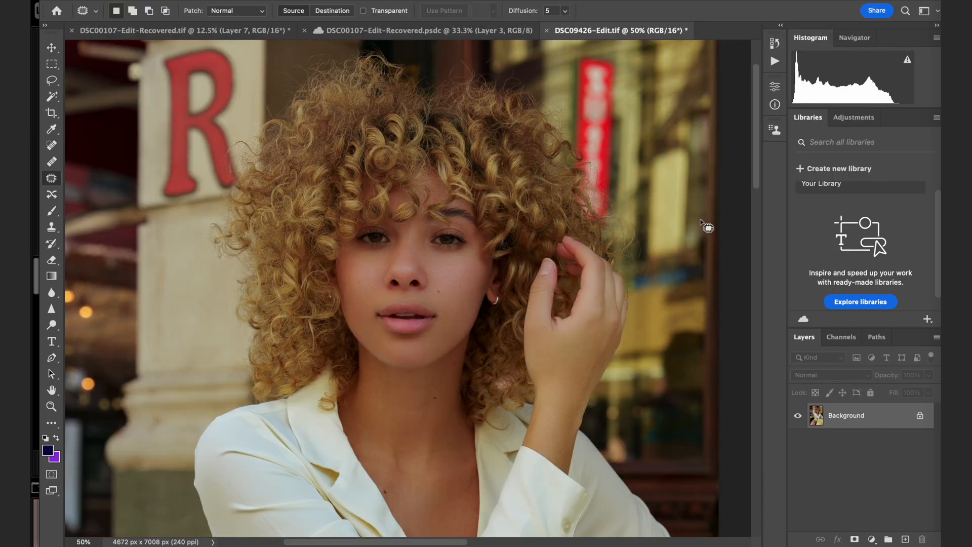
# Add a Curves adjustment layer that raises the midtones from input 109 to output 151, and invert its mask to black.
pyautogui.scroll(-5, 704, 228)
pyautogui.scroll(2, 704, 237)
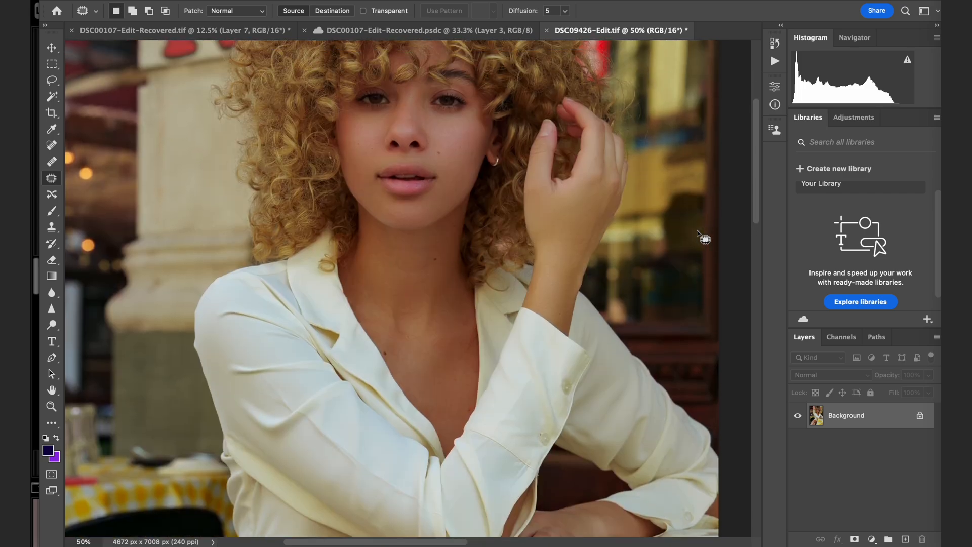
pyautogui.scroll(-3, 704, 237)
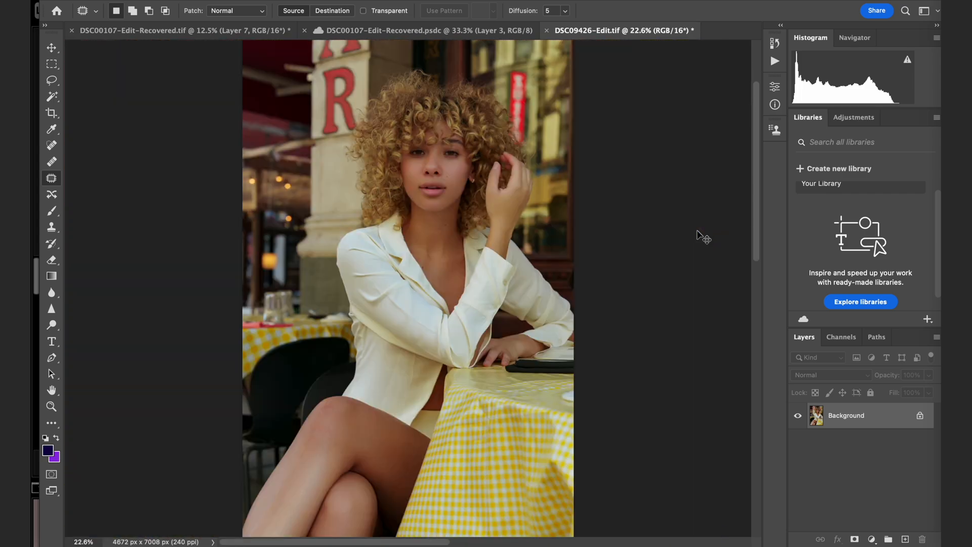
pyautogui.scroll(2, 701, 235)
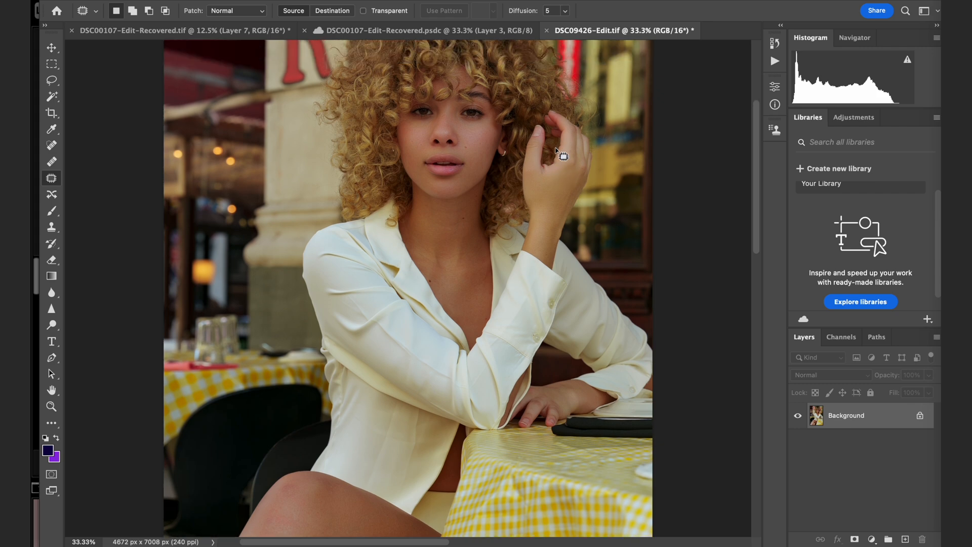
pyautogui.click(871, 539)
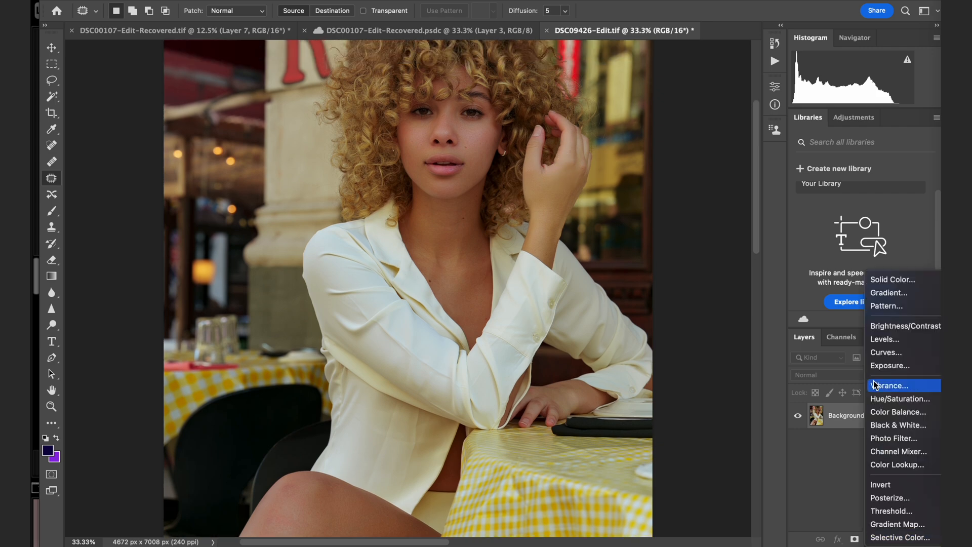
pyautogui.click(887, 352)
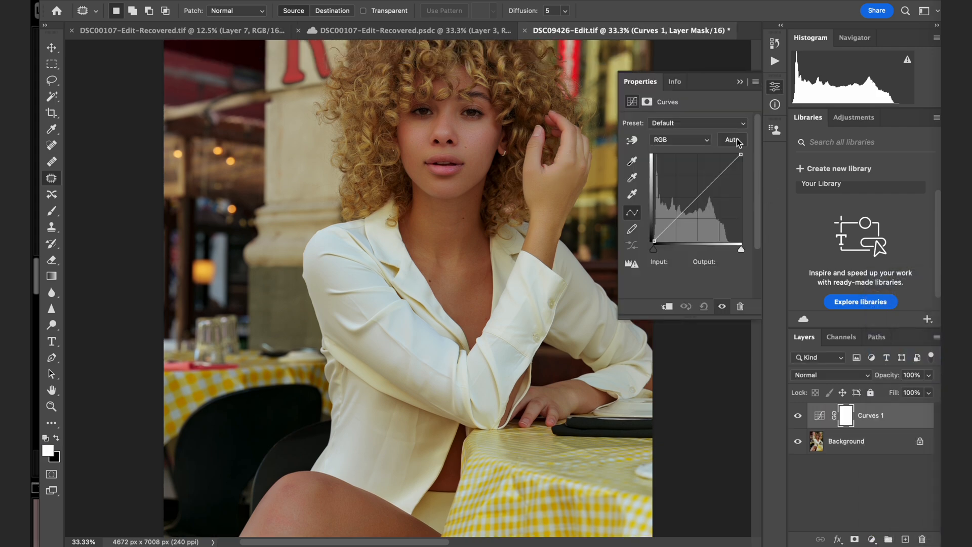
pyautogui.moveTo(705, 191); pyautogui.dragTo(692, 188)
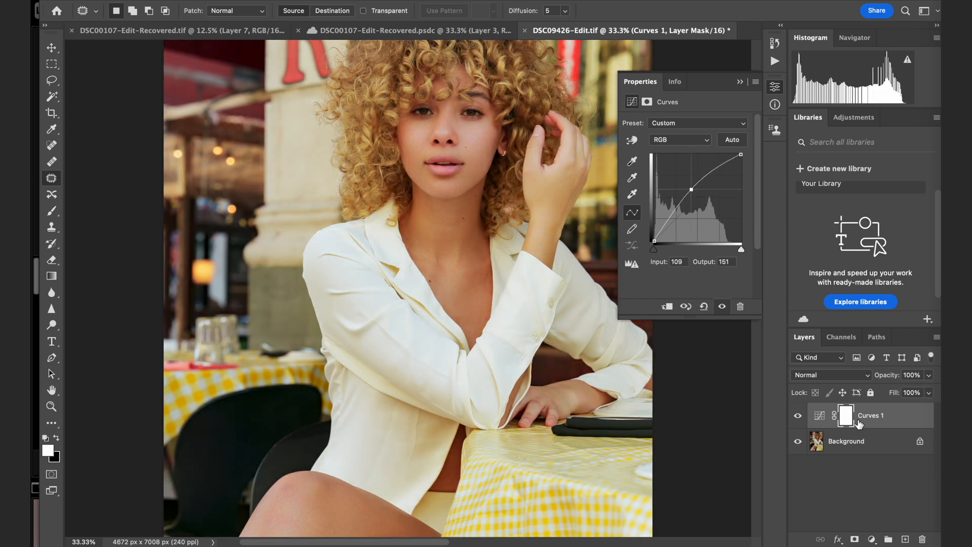
pyautogui.click(741, 83)
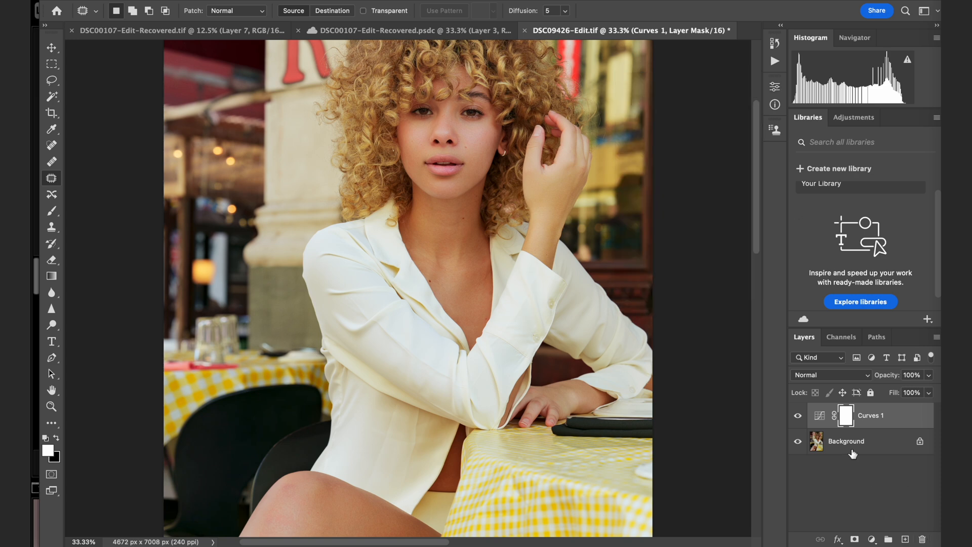
pyautogui.hotkey('ctrl', 'i')
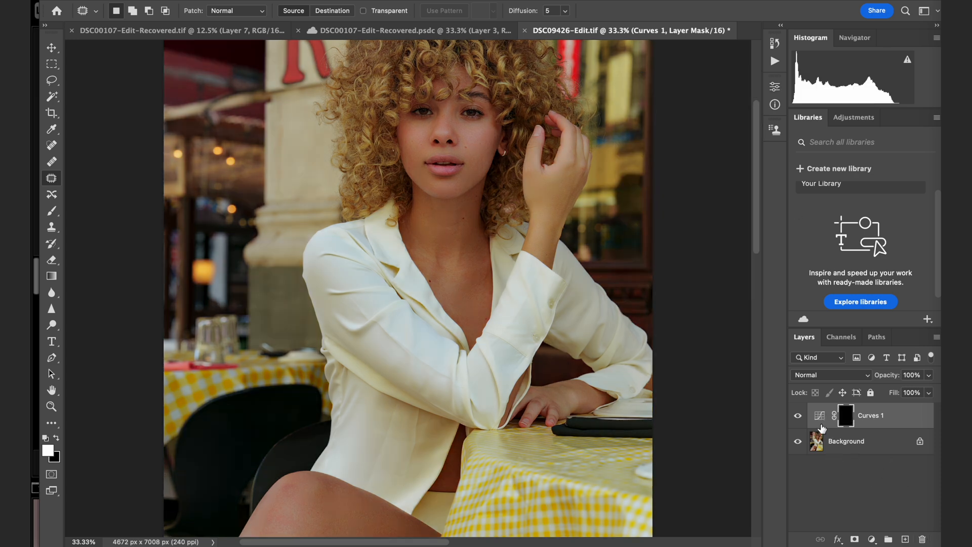
# Brush white onto the Curves 1 mask over the shadowed neck with a soft 500 px brush at 10% flow.
pyautogui.click(51, 211)
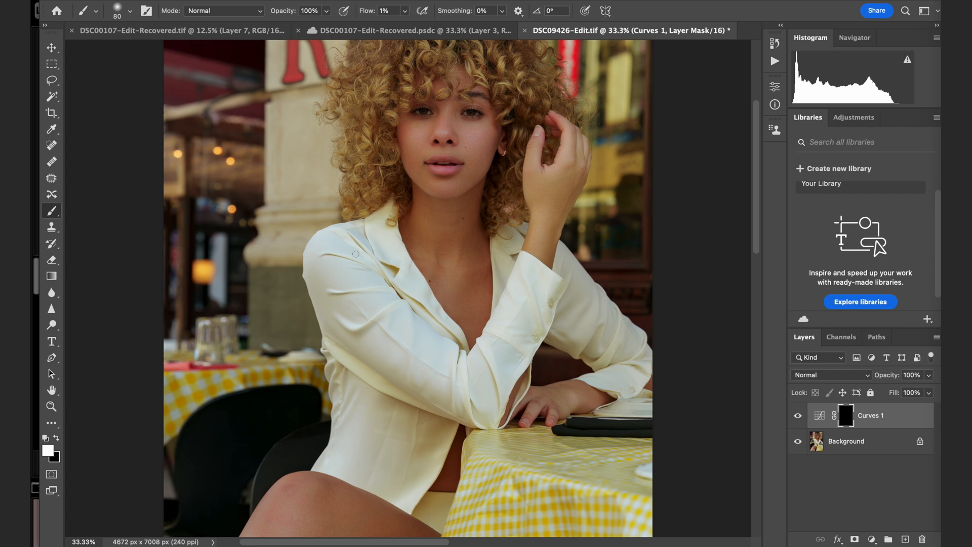
pyautogui.press('[')
pyautogui.moveTo(466, 213)
pyautogui.mouseDown()
pyautogui.moveTo(447, 223)
pyautogui.moveTo(412, 197)
pyautogui.moveTo(426, 239)
pyautogui.mouseUp()
pyautogui.moveTo(368, 12); pyautogui.dragTo(374, 13)
pyautogui.moveTo(428, 203)
pyautogui.mouseDown()
pyautogui.moveTo(481, 188)
pyautogui.moveTo(433, 241)
pyautogui.moveTo(417, 197)
pyautogui.moveTo(456, 317)
pyautogui.moveTo(478, 209)
pyautogui.moveTo(480, 223)
pyautogui.moveTo(425, 217)
pyautogui.mouseUp()
# Add a Hue/Saturation adjustment with Saturation at -20 and clip it to the Curves 1 layer.
pyautogui.click(872, 540)
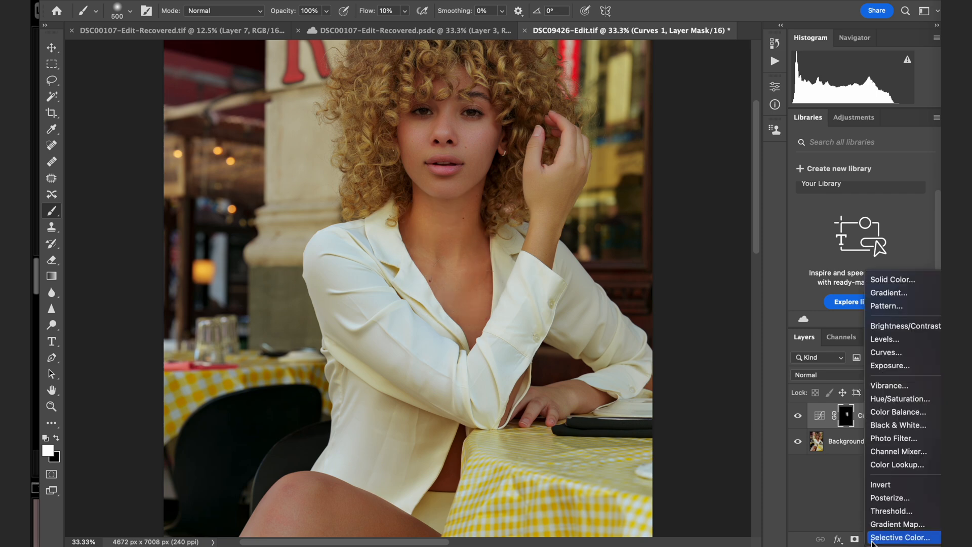
pyautogui.click(895, 399)
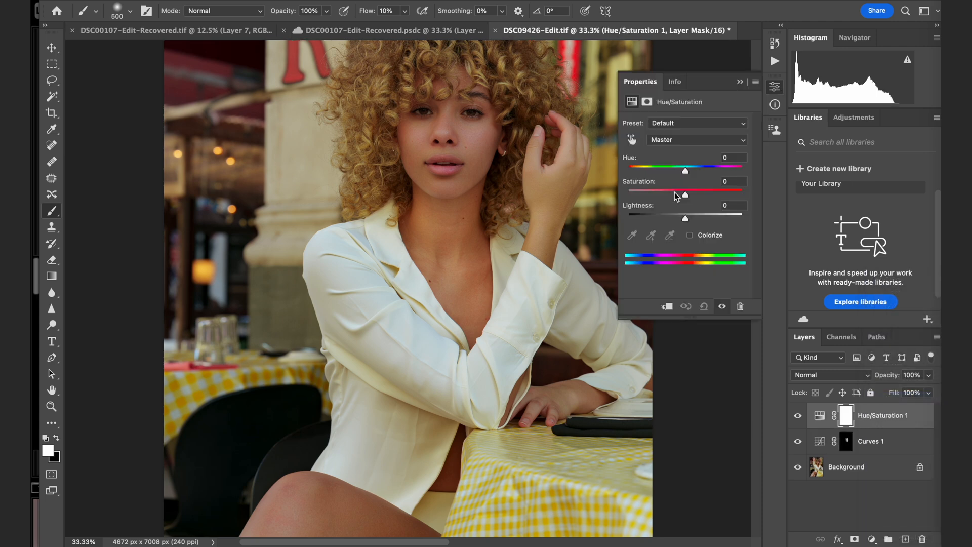
pyautogui.click(675, 194)
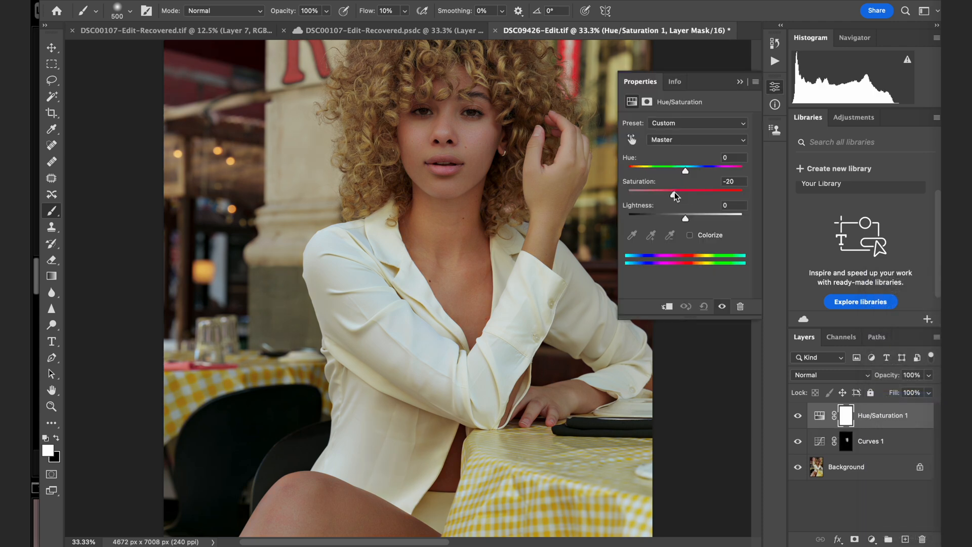
pyautogui.click(740, 82)
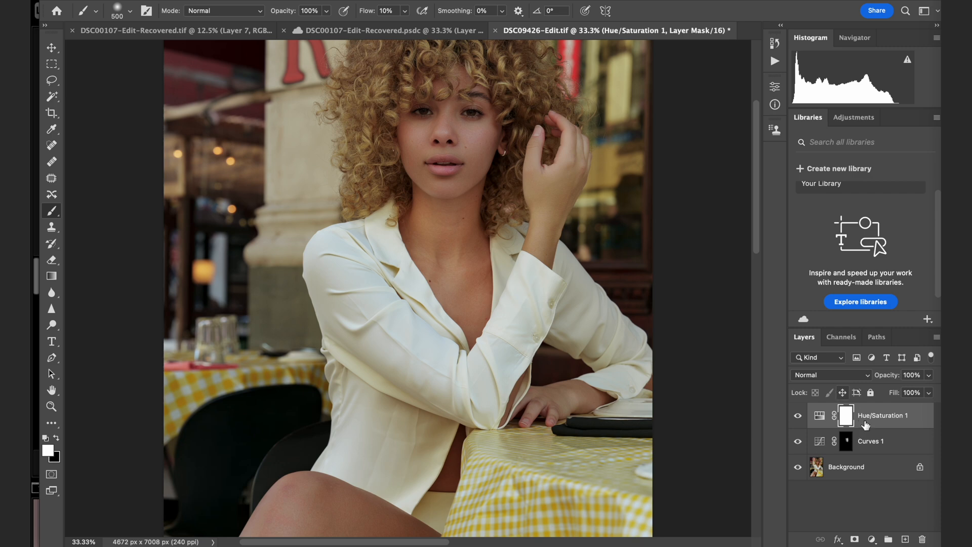
pyautogui.moveTo(891, 436); pyautogui.dragTo(898, 427)
pyautogui.keyDown('alt'); pyautogui.click(898, 426); pyautogui.keyUp('alt')
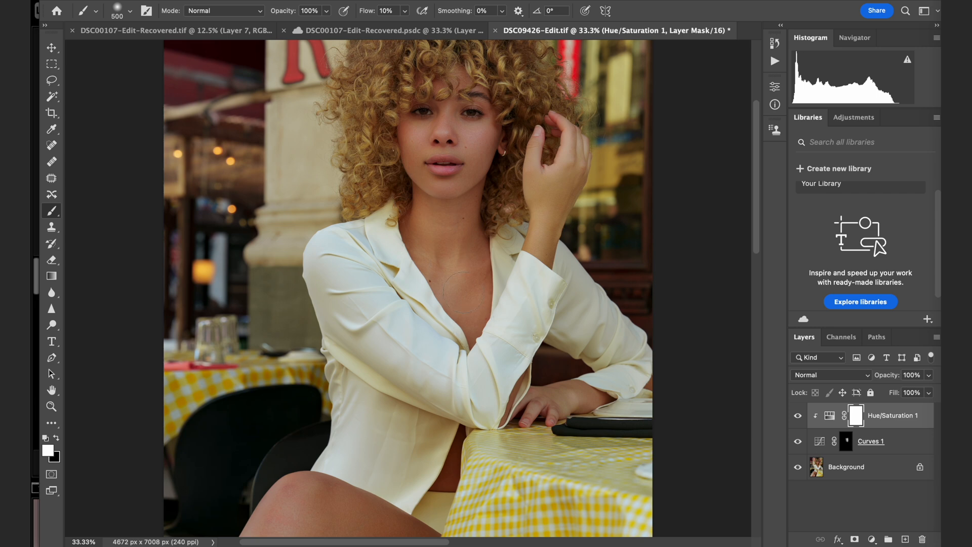
# Compare the portrait with the neck-brightening Curves 1 layer hidden and shown, and check the whole image.
pyautogui.scroll(-3, 462, 292)
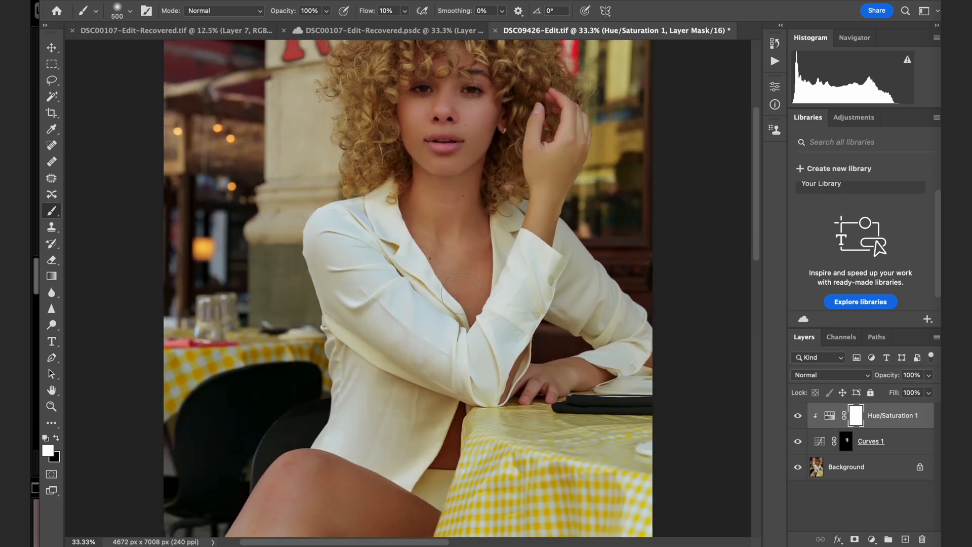
pyautogui.scroll(3, 462, 294)
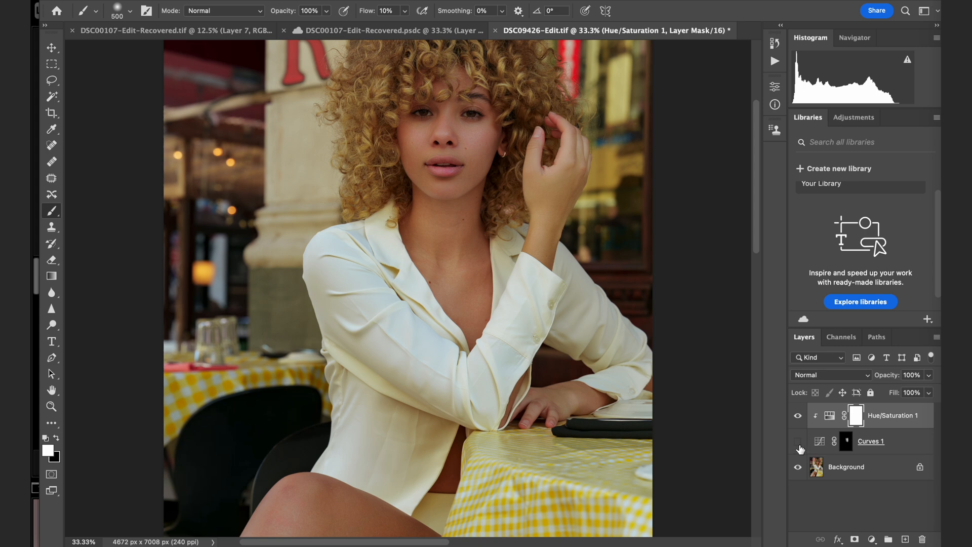
pyautogui.click(798, 444)
pyautogui.click(799, 448)
pyautogui.hotkey('ctrl', '-')
pyautogui.hotkey('ctrl', '-')
pyautogui.hotkey('ctrl', '+')
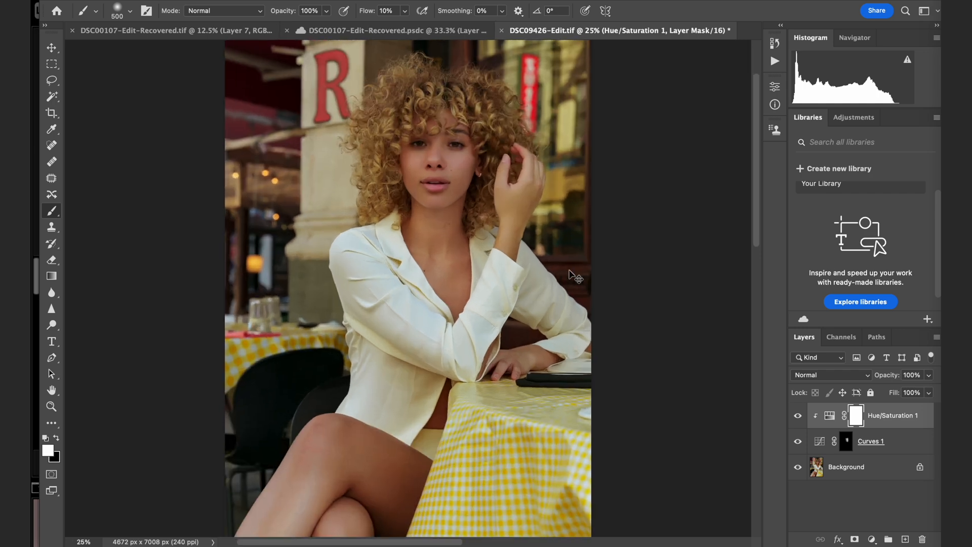
pyautogui.hotkey('ctrl', '+')
pyautogui.scroll(3, 570, 273)
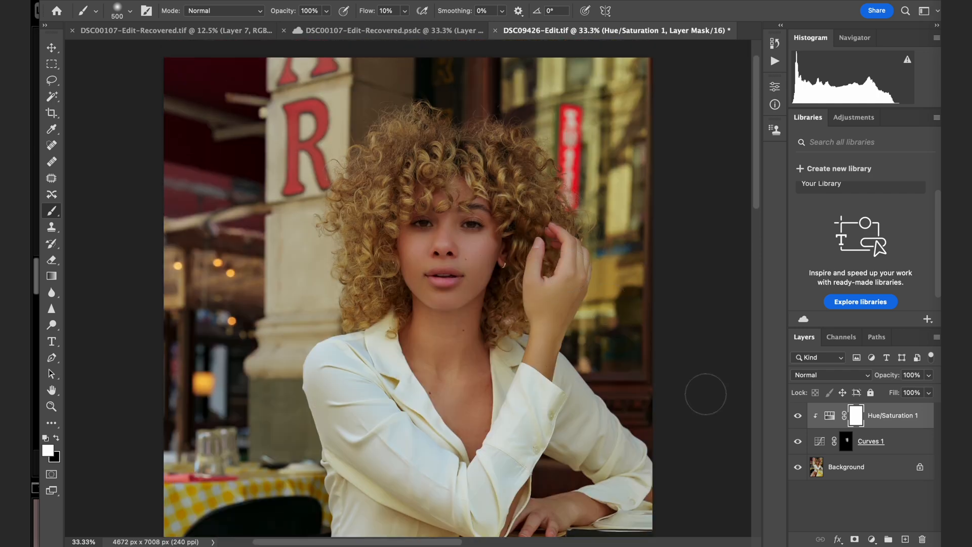
# Add a second Curves adjustment that moves the white point to input 205, output 255, and invert its mask to black.
pyautogui.click(872, 539)
pyautogui.click(893, 359)
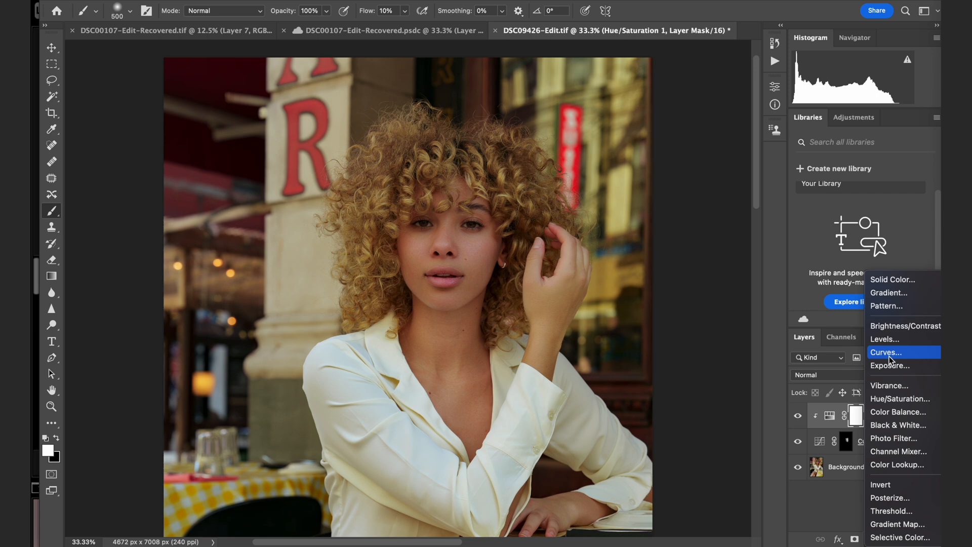
pyautogui.moveTo(736, 152); pyautogui.dragTo(726, 148)
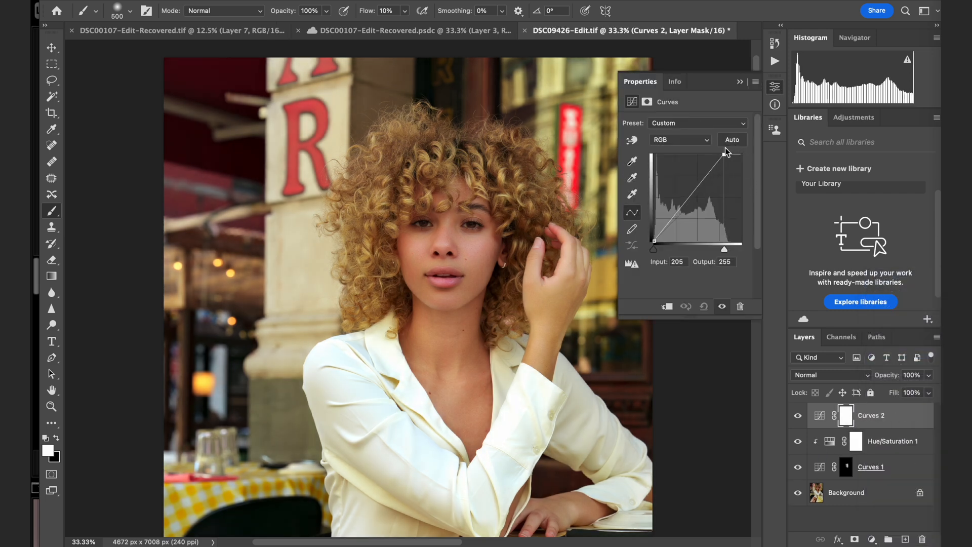
pyautogui.hotkey('ctrl', 'i')
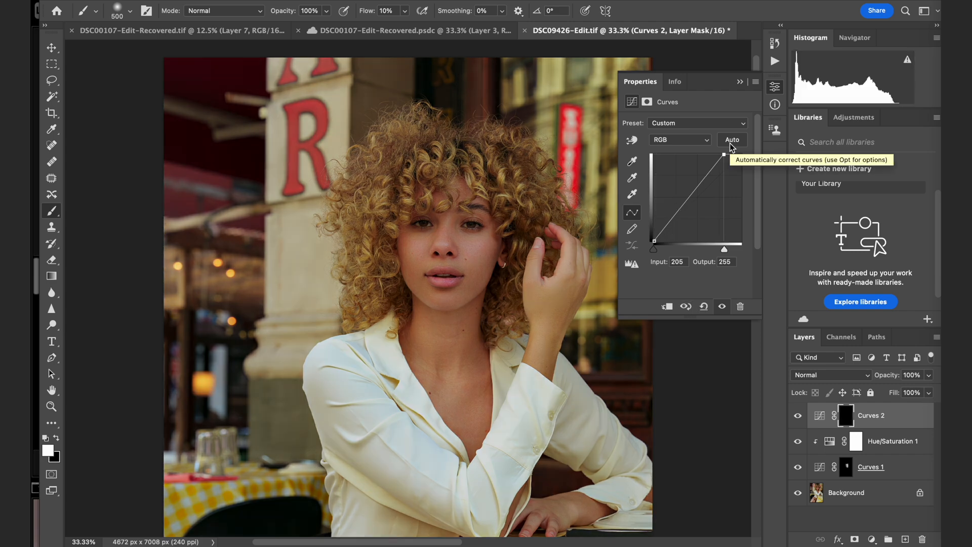
pyautogui.click(740, 81)
# Brighten the irises by brushing white on the Curves 2 mask with a 20 px brush at 35% flow.
pyautogui.scroll(8, 439, 269)
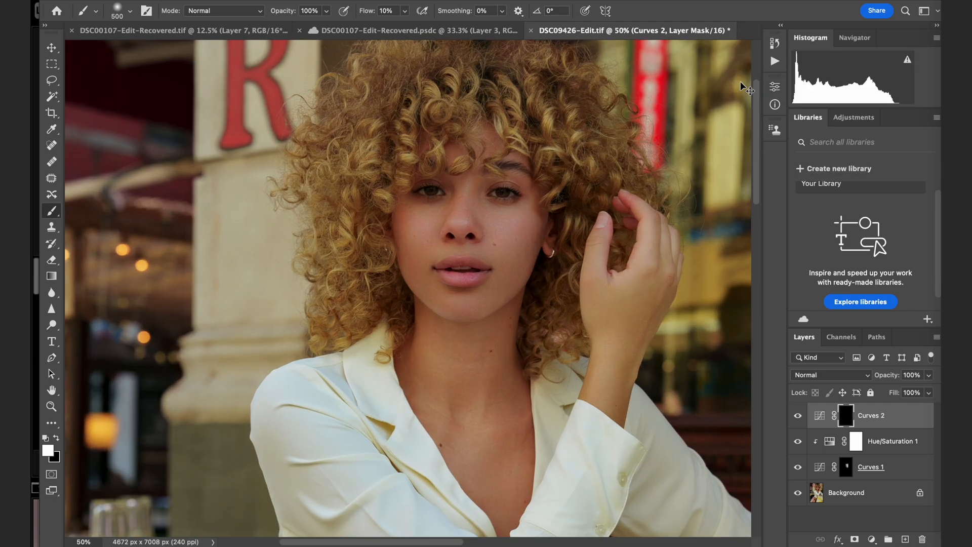
pyautogui.scroll(5, 672, 199)
pyautogui.hscroll(3, 679, 202)
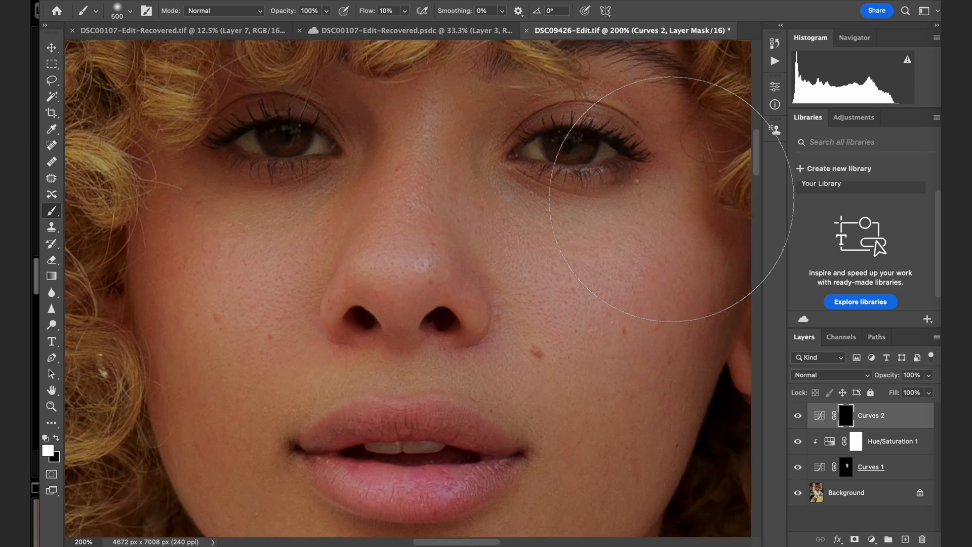
pyautogui.click(52, 324)
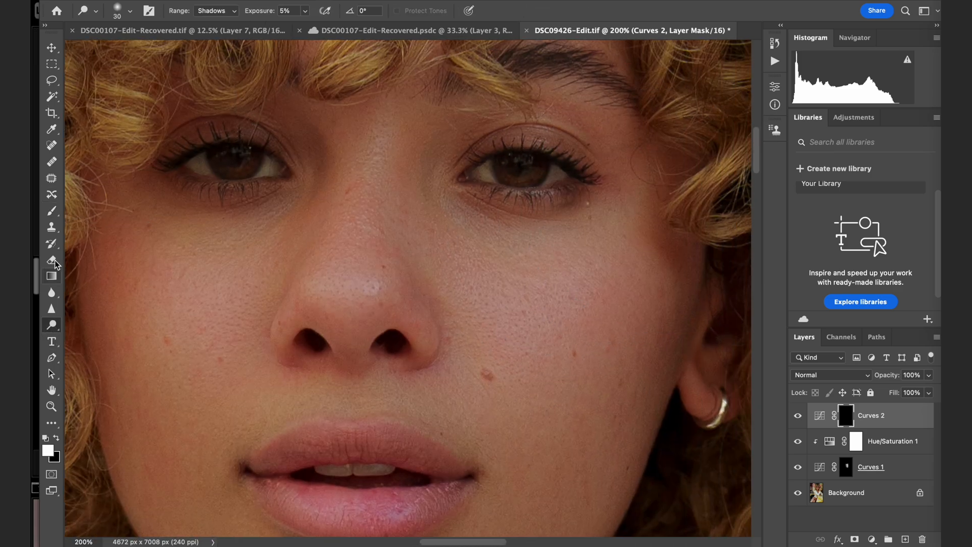
pyautogui.click(51, 211)
pyautogui.press('[')
pyautogui.press('[')
pyautogui.press('[')
pyautogui.press('[')
pyautogui.press('[')
pyautogui.press('[')
pyautogui.press('[')
pyautogui.press('[')
pyautogui.press('[')
pyautogui.press('[')
pyautogui.press('[')
pyautogui.press('[')
pyautogui.press('[')
pyautogui.press('[')
pyautogui.press('[')
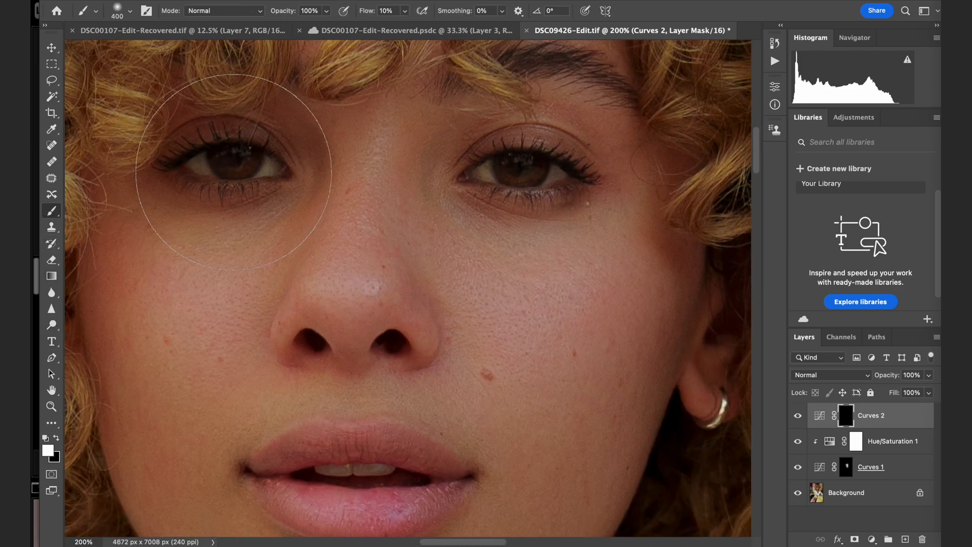
pyautogui.press('[')
pyautogui.press('[')
pyautogui.press('[')
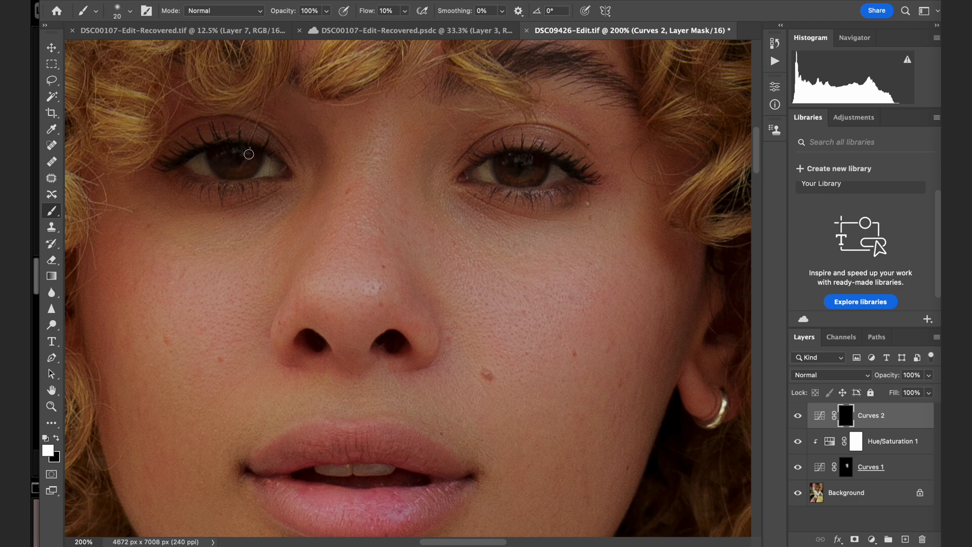
pyautogui.moveTo(368, 5); pyautogui.dragTo(382, 7)
pyautogui.press('super+minus')
pyautogui.press('super+minus')
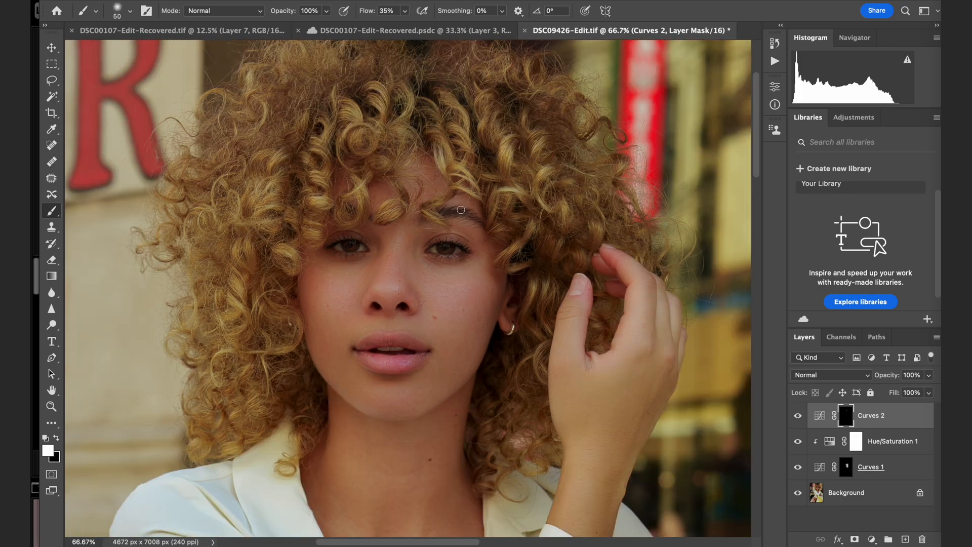
# Brush white over the curls around the face on the Curves 2 mask with a 300 px brush, lowering the flow to 3%.
pyautogui.press(']')
pyautogui.press(']')
pyautogui.press(']')
pyautogui.press(']')
pyautogui.press(']')
pyautogui.press(']')
pyautogui.press(']')
pyautogui.press(']')
pyautogui.press(']')
pyautogui.press(']')
pyautogui.press(']')
pyautogui.moveTo(242, 236); pyautogui.dragTo(242, 329)
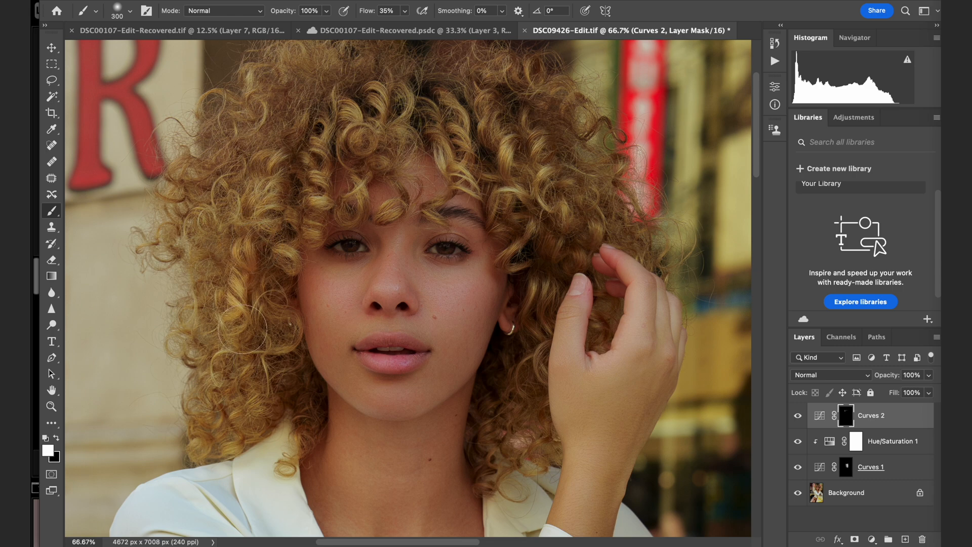
pyautogui.moveTo(317, 179); pyautogui.dragTo(317, 200)
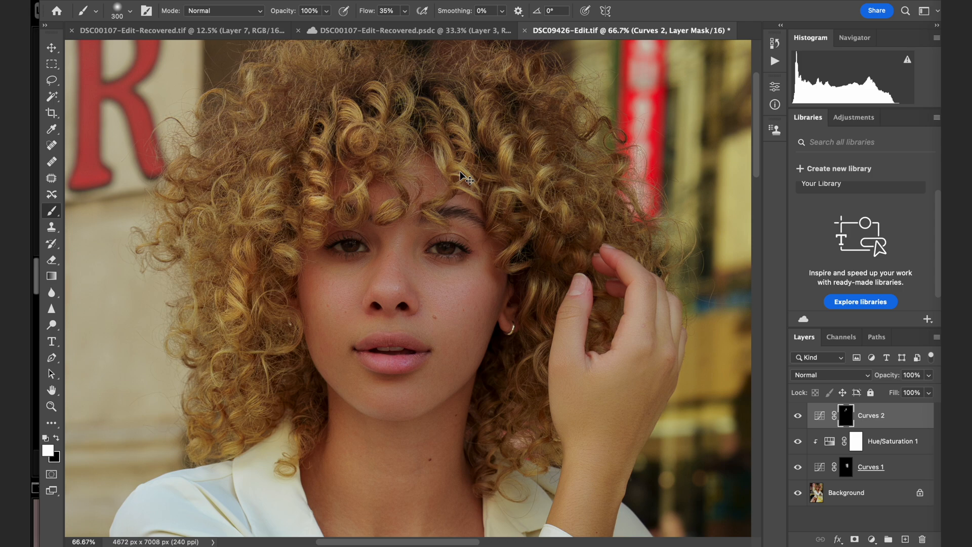
pyautogui.moveTo(367, 12); pyautogui.dragTo(348, 13)
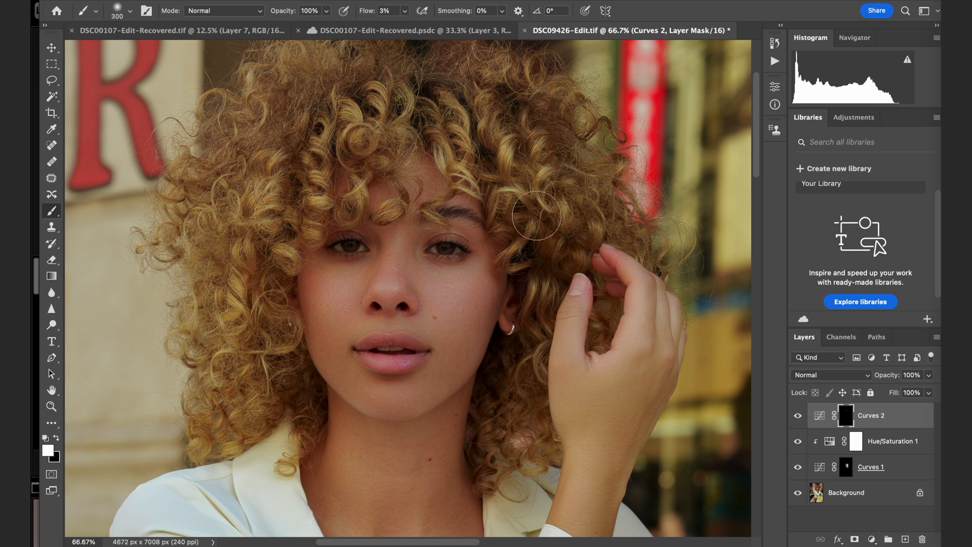
pyautogui.moveTo(492, 419)
pyautogui.mouseDown()
pyautogui.moveTo(559, 338)
pyautogui.moveTo(548, 329)
pyautogui.moveTo(500, 332)
pyautogui.mouseUp()
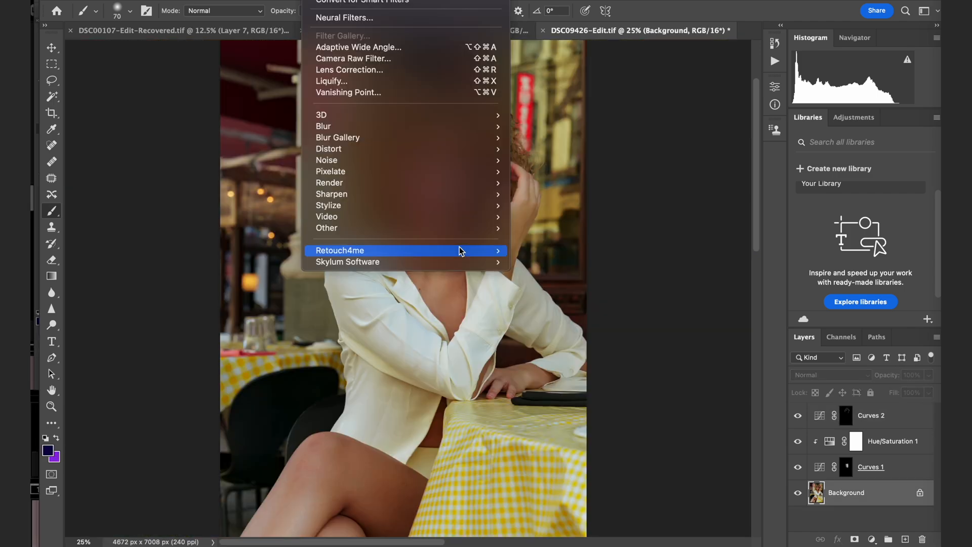
# Open Retouch4me Portrait Volumes on the Background layer, testing a blend of 195 before setting it to 15.
pyautogui.moveTo(460, 251)
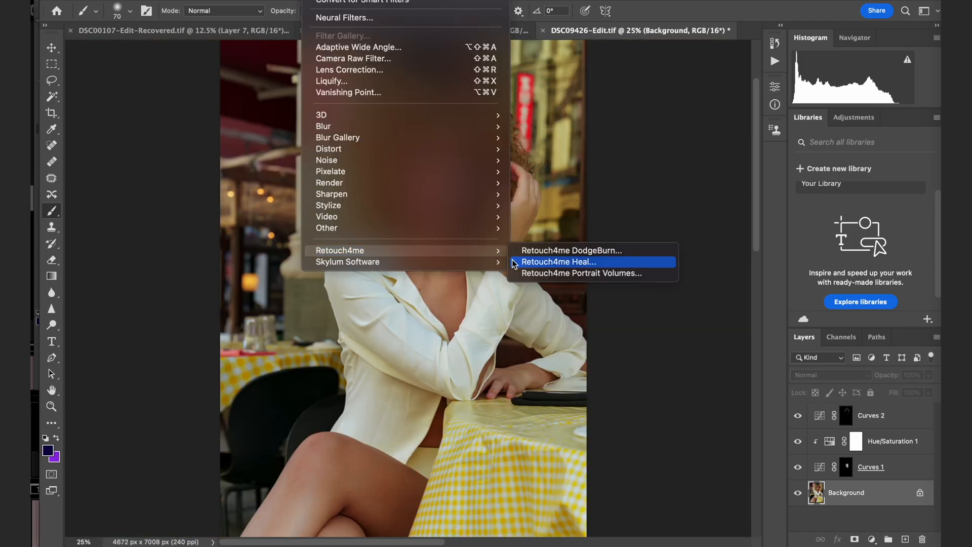
pyautogui.click(531, 274)
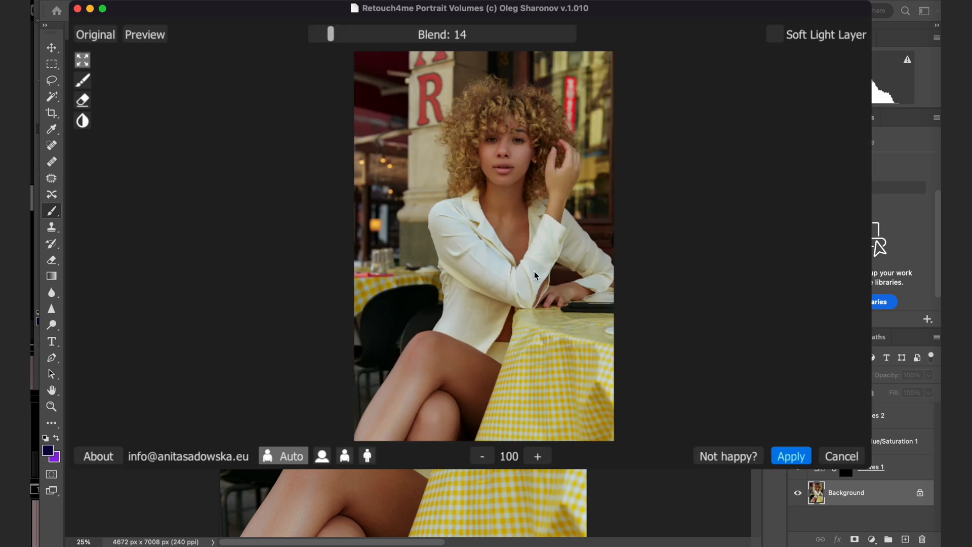
pyautogui.moveTo(348, 34); pyautogui.dragTo(567, 41)
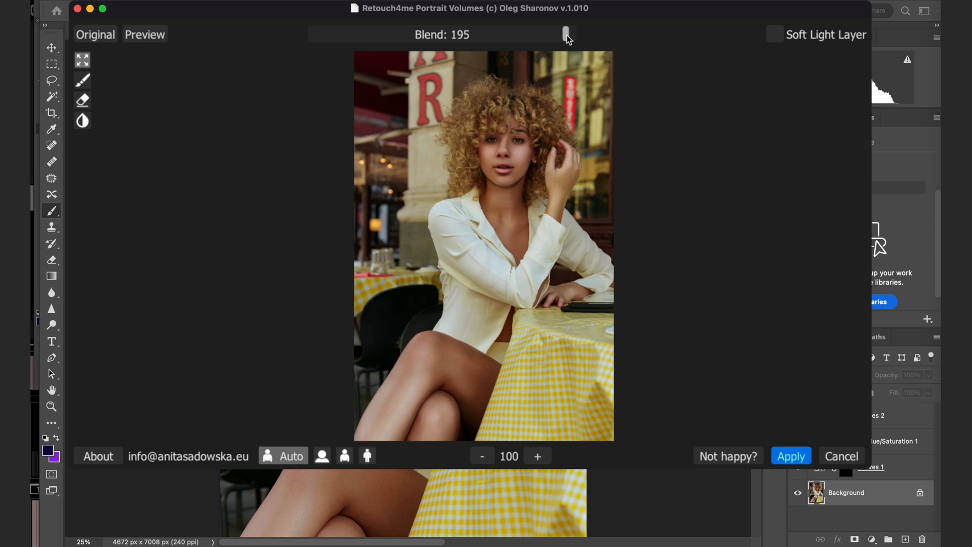
pyautogui.click(538, 456)
pyautogui.moveTo(538, 96); pyautogui.dragTo(530, 271)
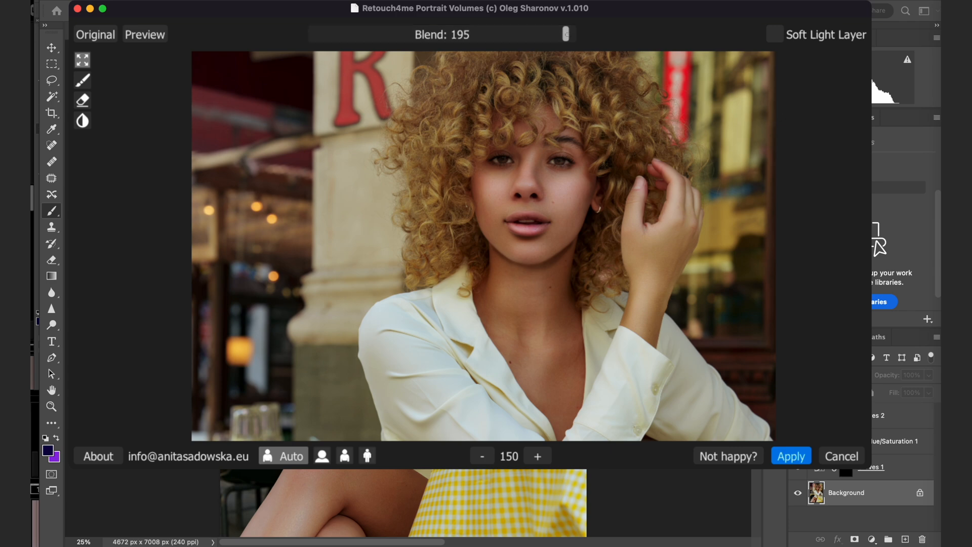
pyautogui.moveTo(567, 34); pyautogui.dragTo(332, 34)
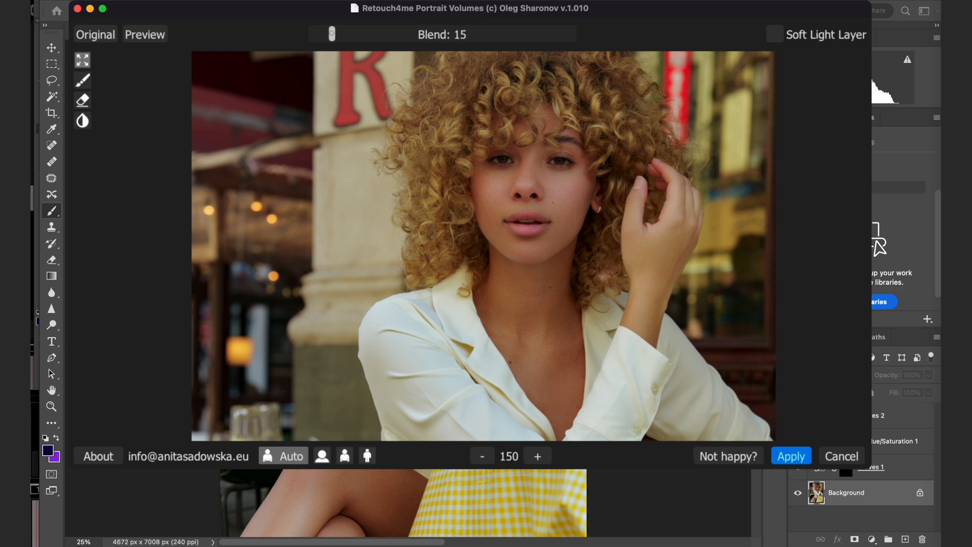
# Compare the original with the Portrait Volumes result several times, and apply the filter to the Background layer.
pyautogui.click(96, 34)
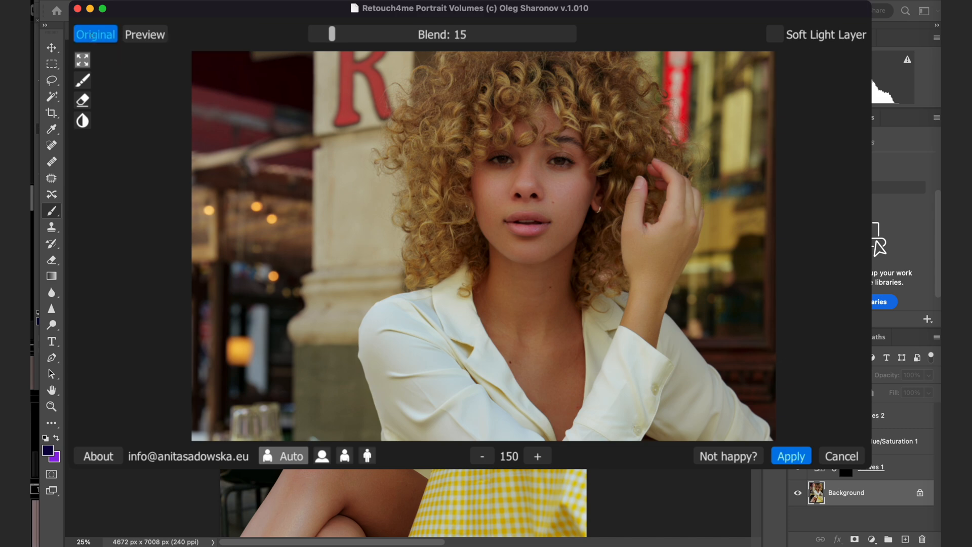
pyautogui.click(93, 35)
pyautogui.click(92, 35)
pyautogui.click(91, 35)
pyautogui.click(91, 35)
pyautogui.click(96, 34)
pyautogui.click(96, 34)
pyautogui.click(96, 34)
pyautogui.click(96, 35)
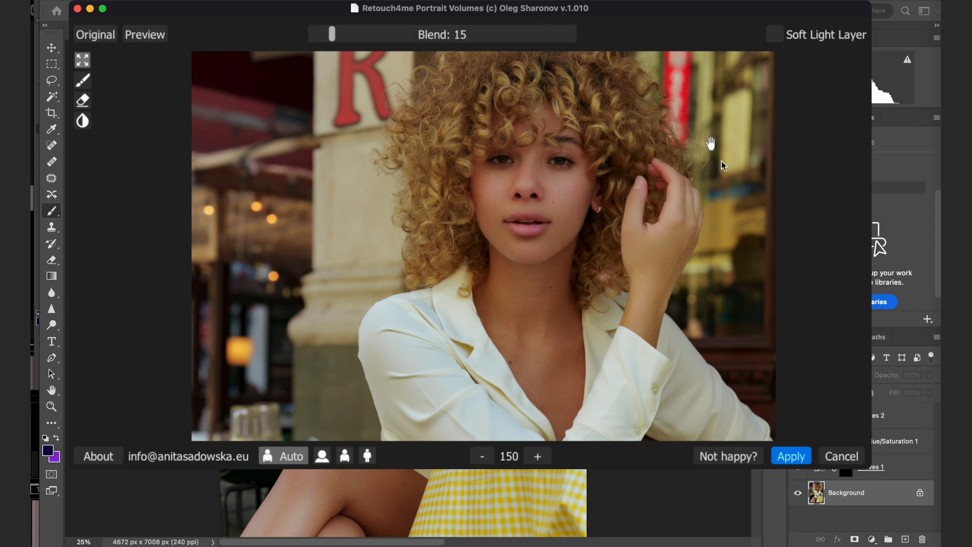
pyautogui.click(792, 456)
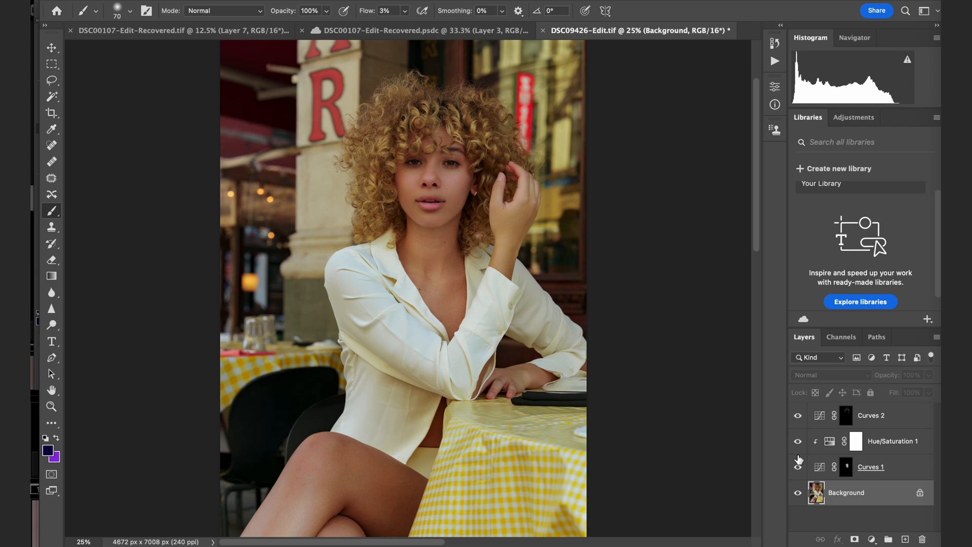
# Inspect the skin, lips and eyes of the retouched face at 200%, and return to the whole image.
pyautogui.hotkey('ctrl', '+')
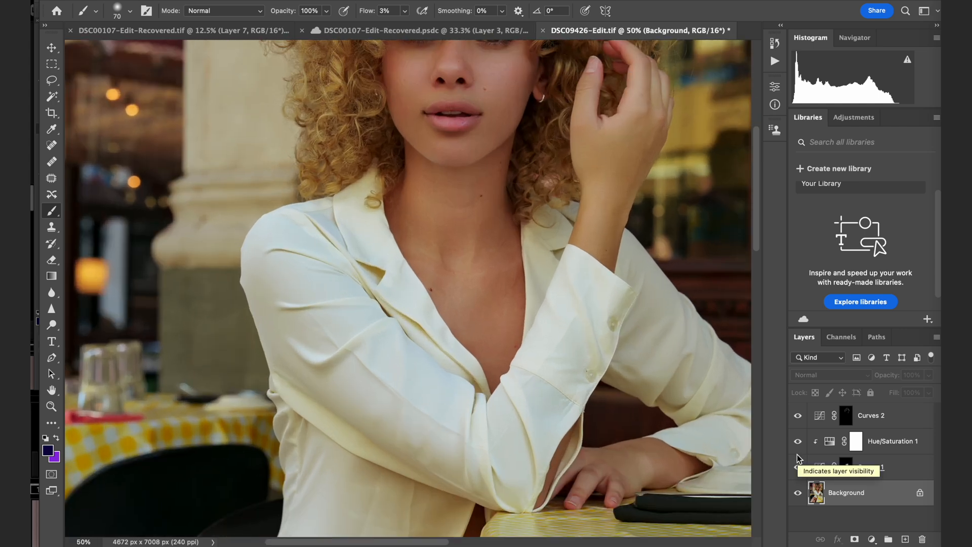
pyautogui.scroll(5, 680, 308)
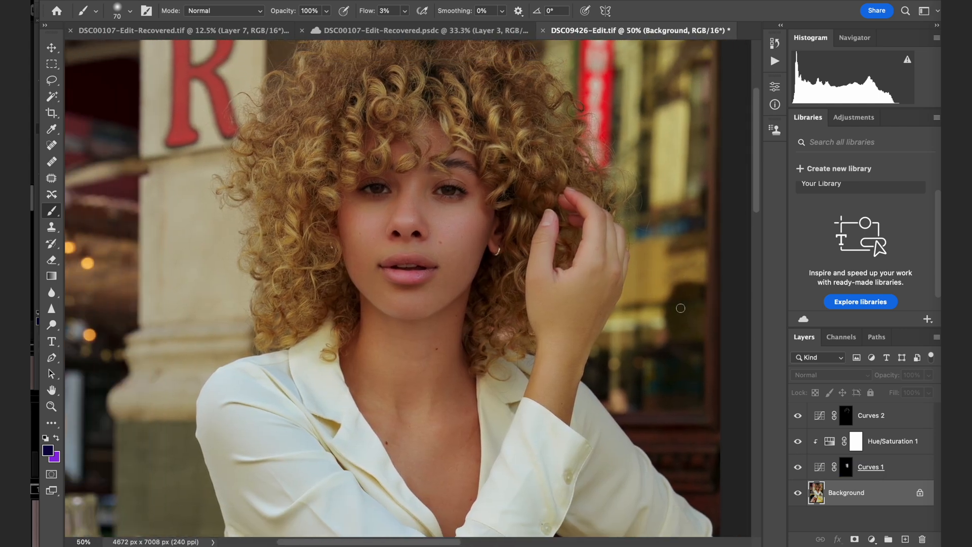
pyautogui.hotkey('ctrl', '+')
pyautogui.hotkey('ctrl', '+')
pyautogui.hotkey('ctrl', '+')
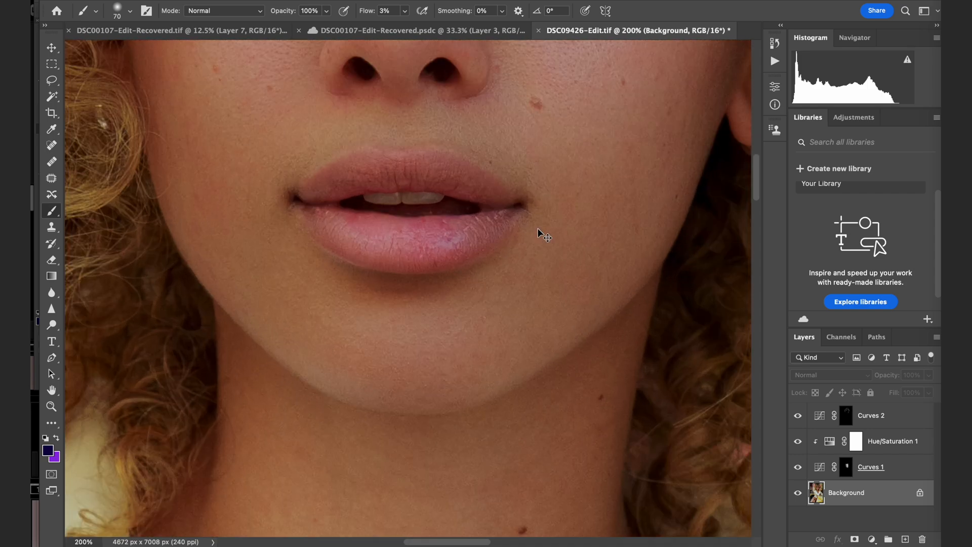
pyautogui.scroll(5, 541, 233)
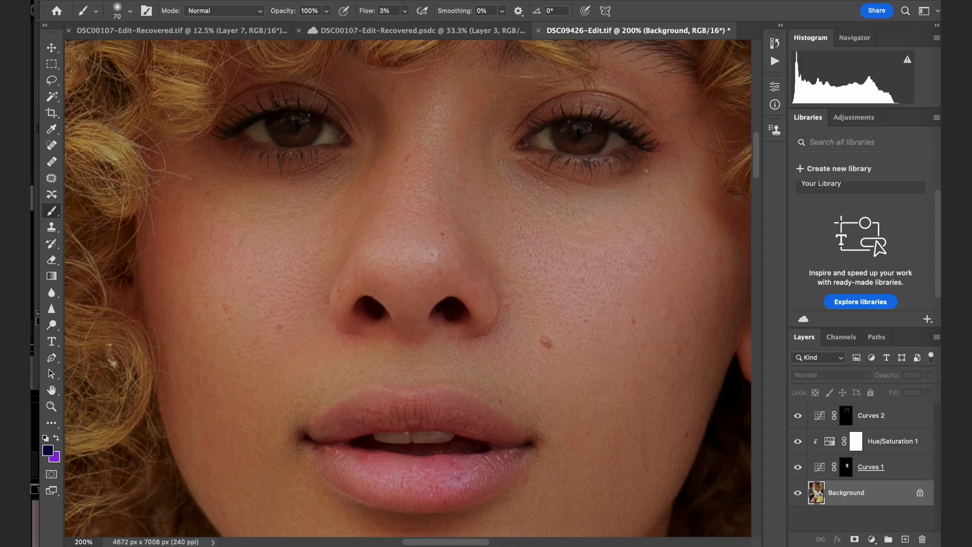
pyautogui.scroll(-1, 538, 229)
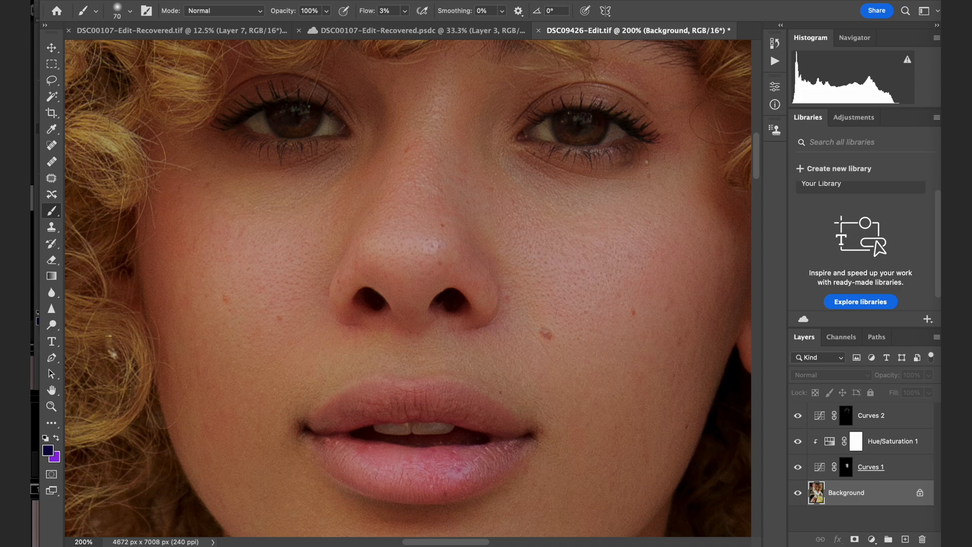
pyautogui.press('super+0')
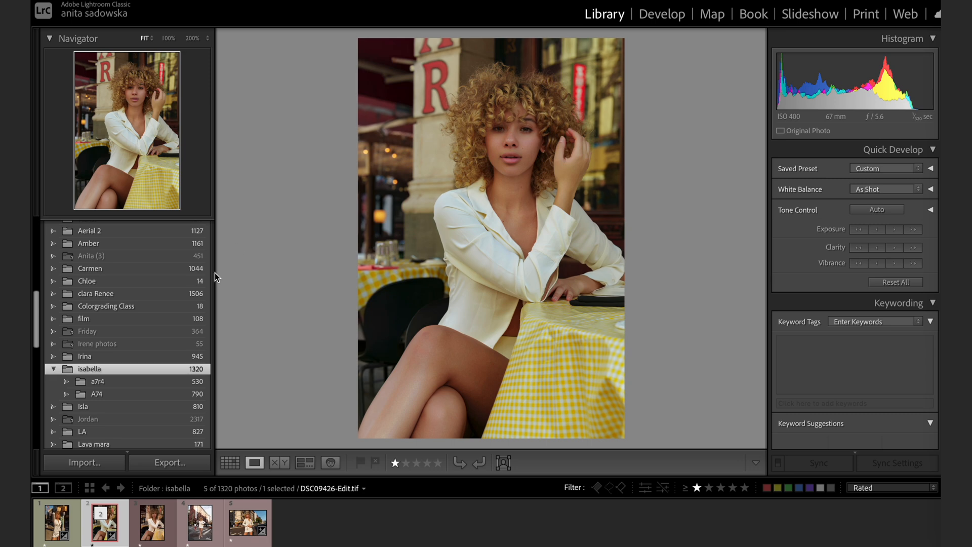
# Switch to Lightroom Classic and examine the face in DSC09426-Edit.tif at 200% and 100%.
pyautogui.click(521, 149)
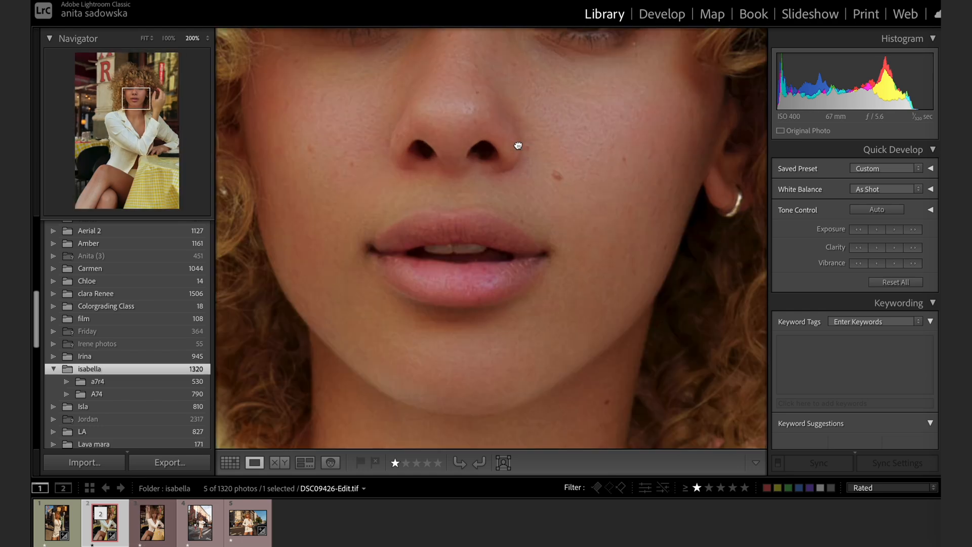
pyautogui.moveTo(493, 197); pyautogui.dragTo(493, 236)
pyautogui.press('super+minus')
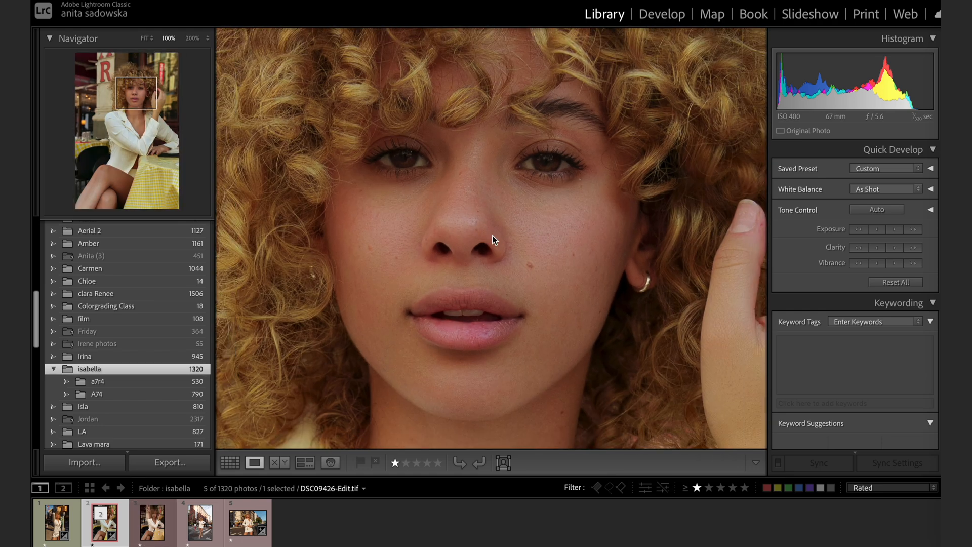
# Compare DSC09426-Edit.tif side by side with the unedited DSC09426.ARW at 100%, examining the skin, eyes and lips.
pyautogui.click(153, 530)
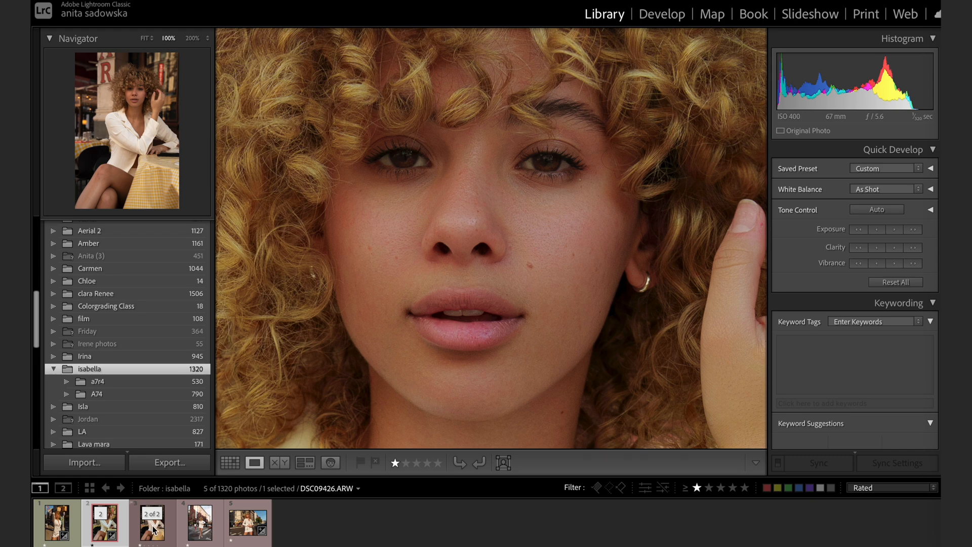
pyautogui.keyDown('super'); pyautogui.click(104, 524); pyautogui.keyUp('super')
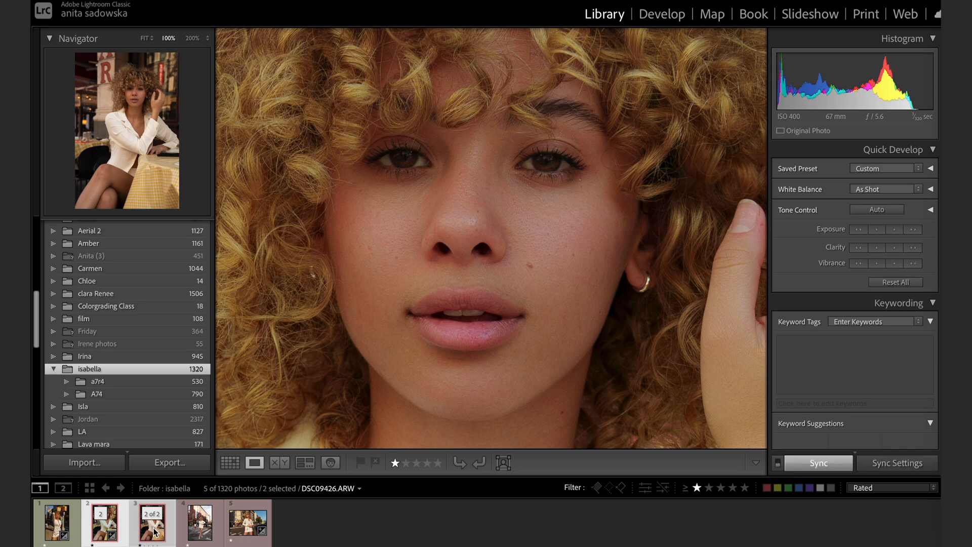
pyautogui.click(272, 463)
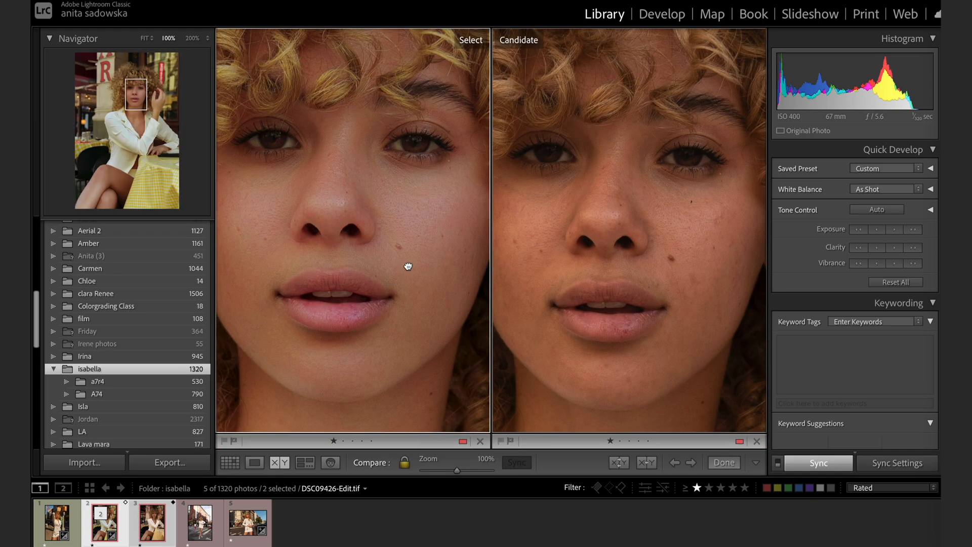
pyautogui.moveTo(411, 269)
pyautogui.mouseDown()
pyautogui.moveTo(420, 284)
pyautogui.moveTo(395, 278)
pyautogui.moveTo(413, 263)
pyautogui.mouseUp()
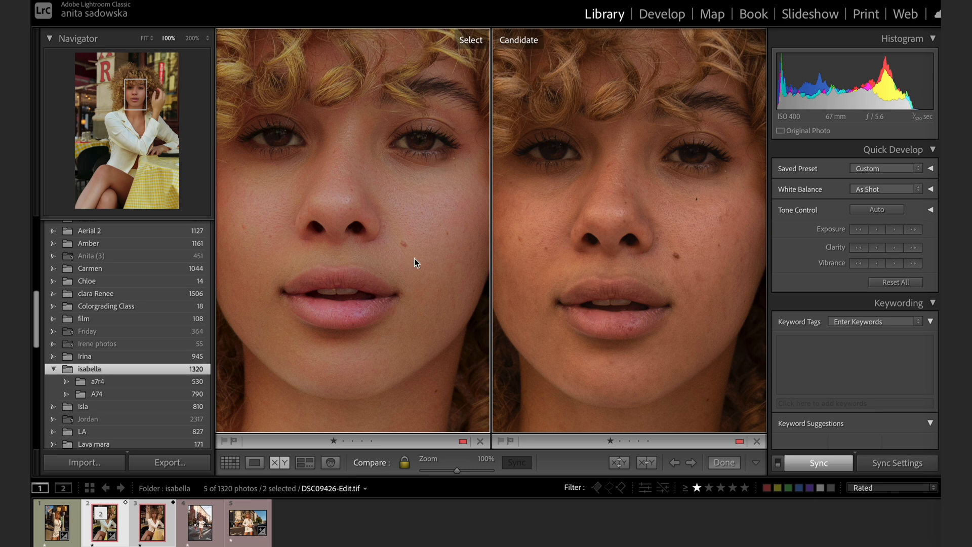
pyautogui.moveTo(415, 259)
pyautogui.mouseDown()
pyautogui.moveTo(424, 304)
pyautogui.moveTo(445, 289)
pyautogui.moveTo(373, 280)
pyautogui.moveTo(399, 263)
pyautogui.mouseUp()
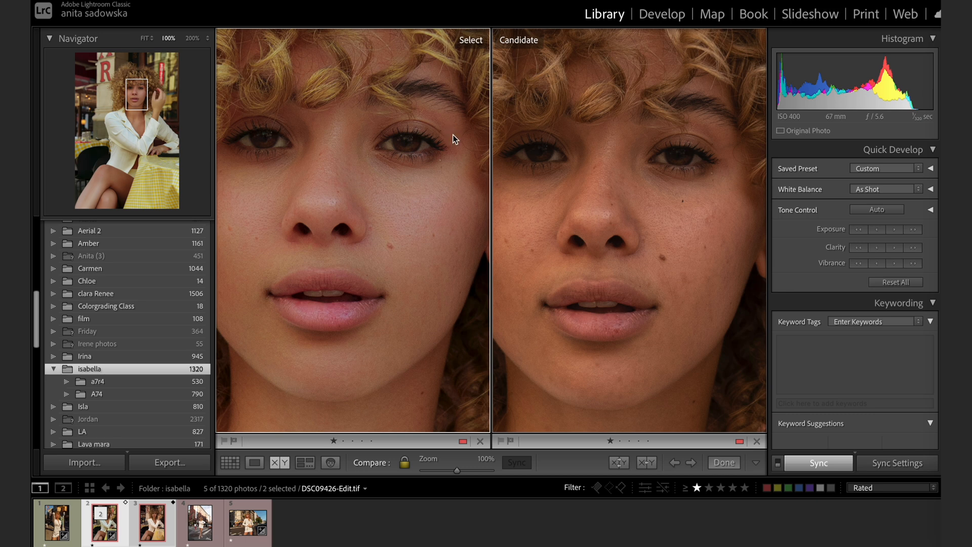
pyautogui.moveTo(453, 135); pyautogui.dragTo(460, 160)
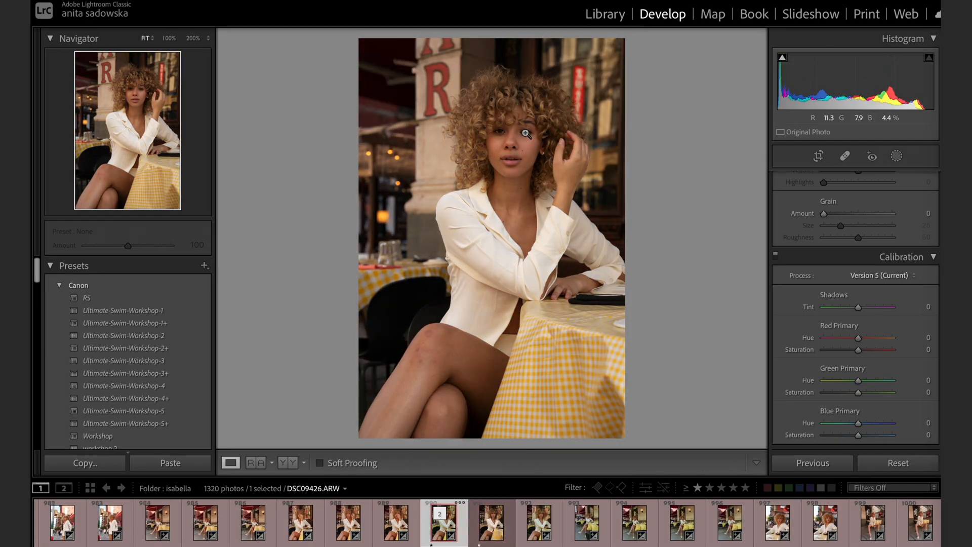
# Check the knee and face of the edited photo up close in the Develop module, and view the whole image.
pyautogui.click(418, 350)
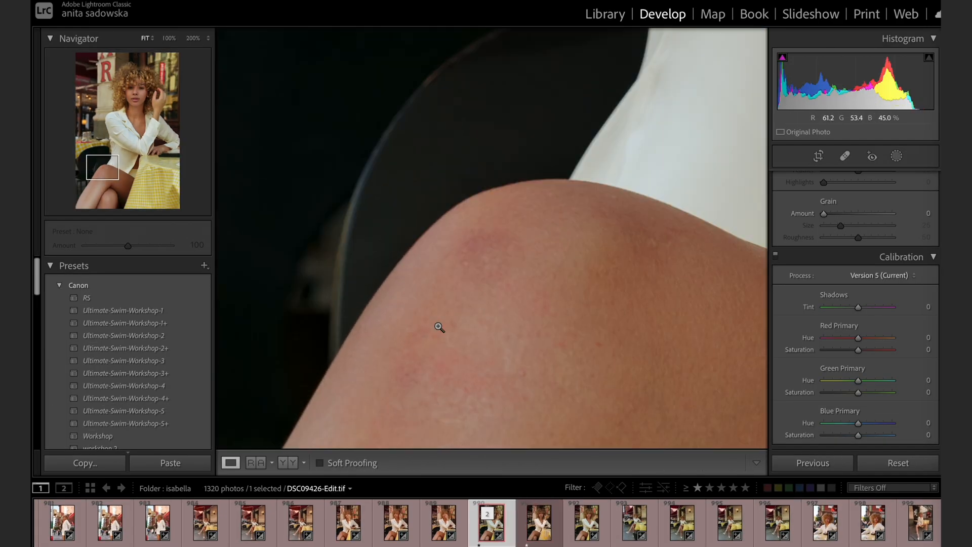
pyautogui.click(439, 327)
pyautogui.click(508, 139)
pyautogui.click(509, 138)
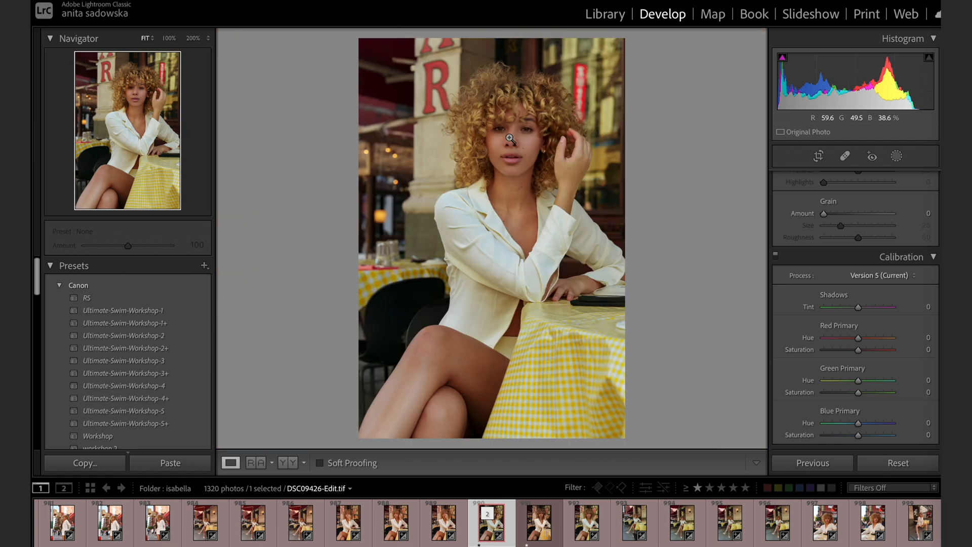